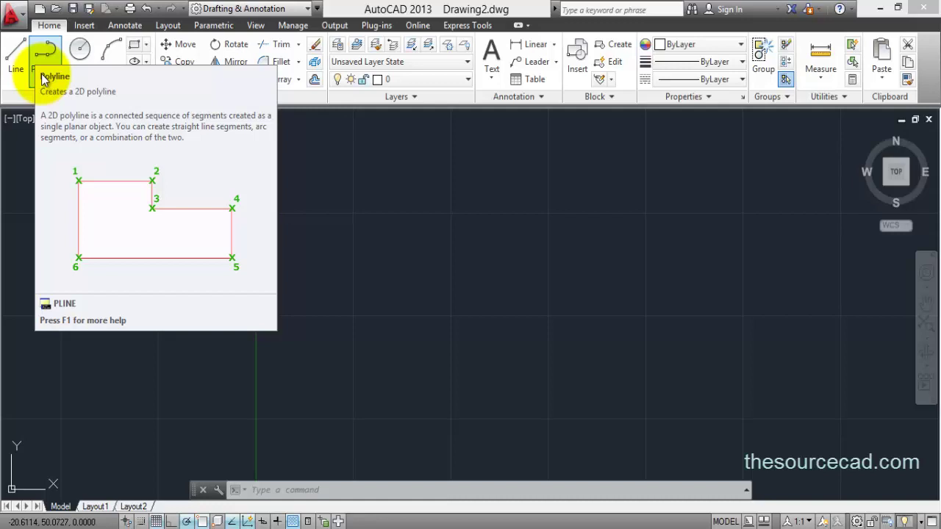
# Start the Polyline command from the Home tab's Draw panel
pyautogui.click(44, 80)
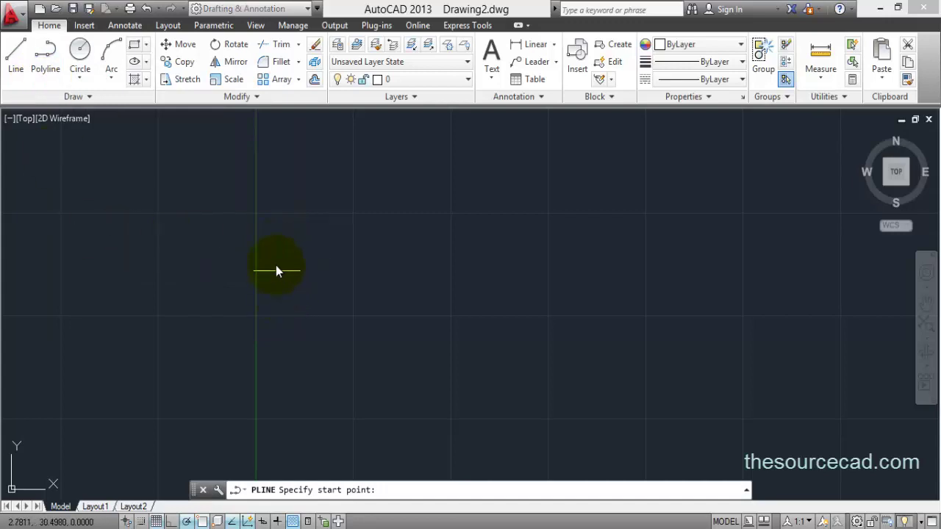
# Draw a six-vertex polyline outline that closes back on its start point
pyautogui.click(263, 286)
pyautogui.click(347, 193)
pyautogui.click(541, 203)
pyautogui.click(608, 296)
pyautogui.click(579, 382)
pyautogui.click(445, 409)
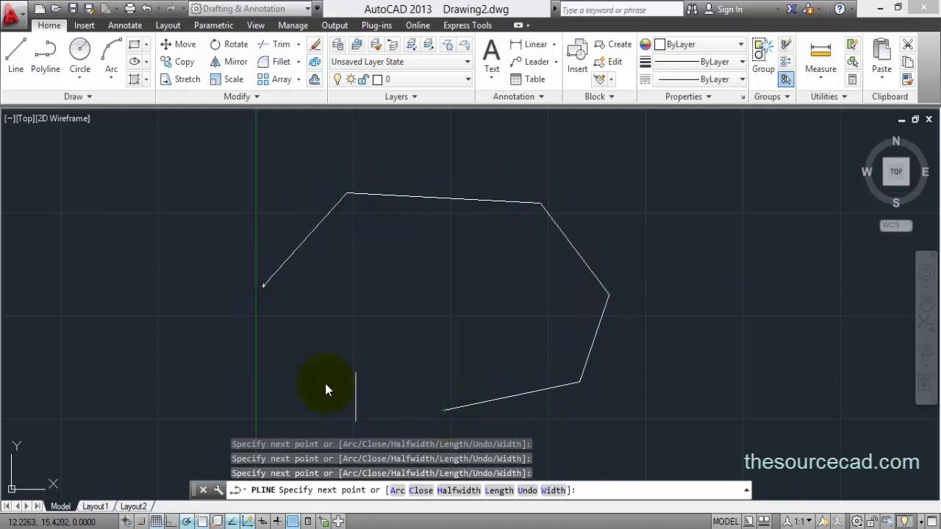
pyautogui.click(261, 286)
pyautogui.press('Return')
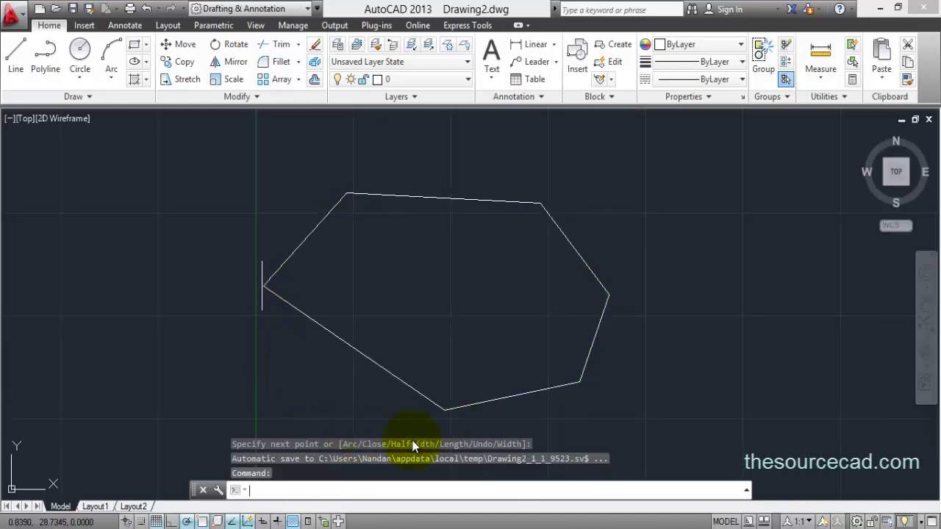
pyautogui.moveTo(461, 281); pyautogui.dragTo(436, 272, button='middle')
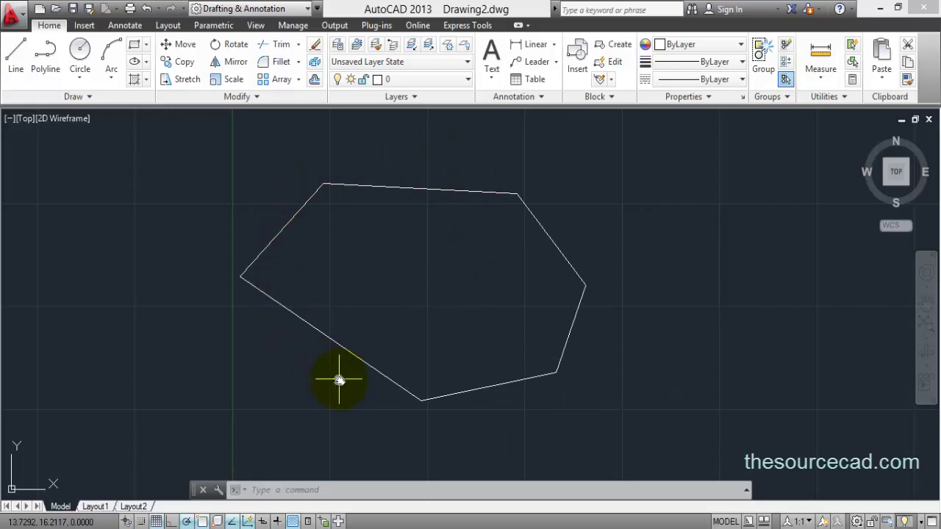
# Launch Edit Polyline on the hexagon by double-click and from the Modify panel, cancelling each
pyautogui.doubleClick(316, 330)
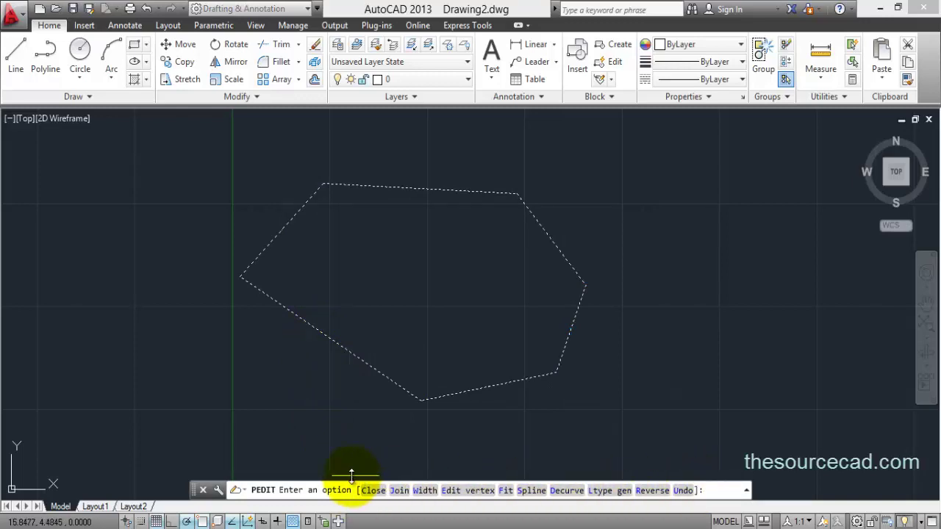
pyautogui.press('Escape')
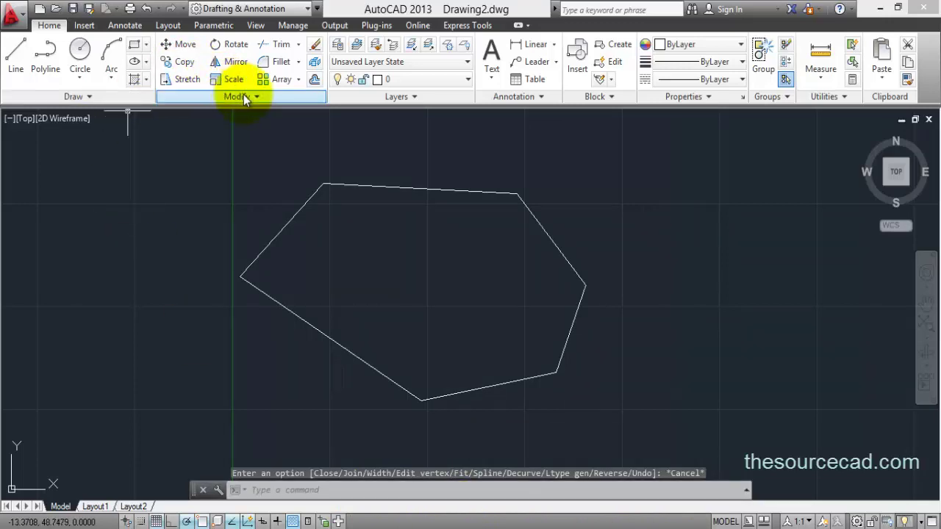
pyautogui.click(245, 96)
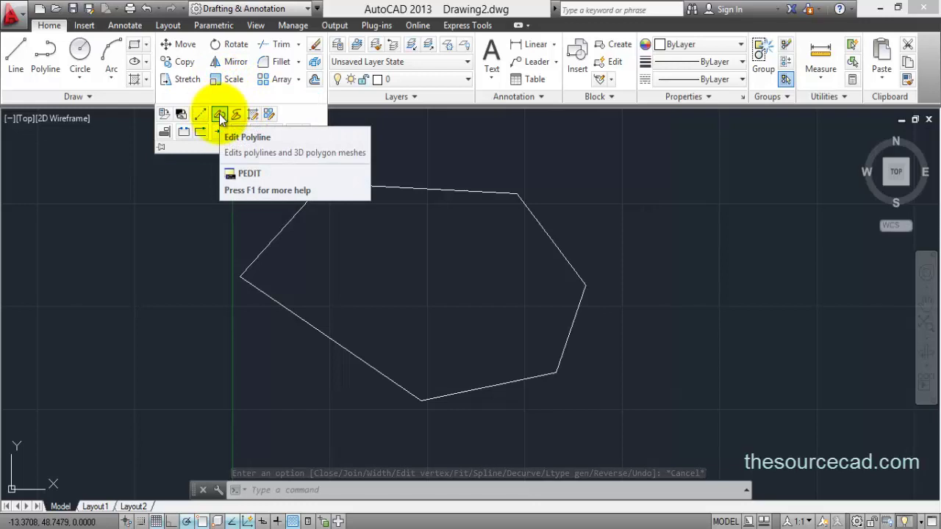
pyautogui.click(219, 113)
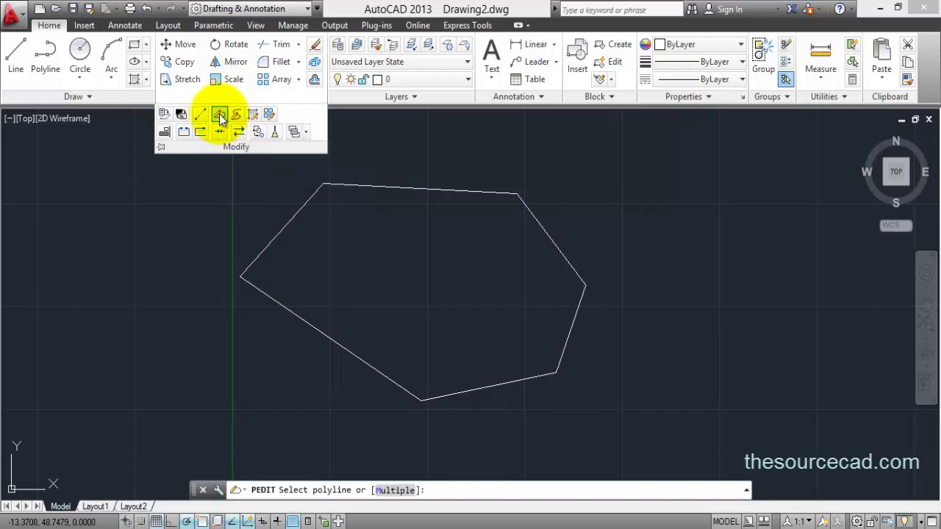
pyautogui.click(392, 188)
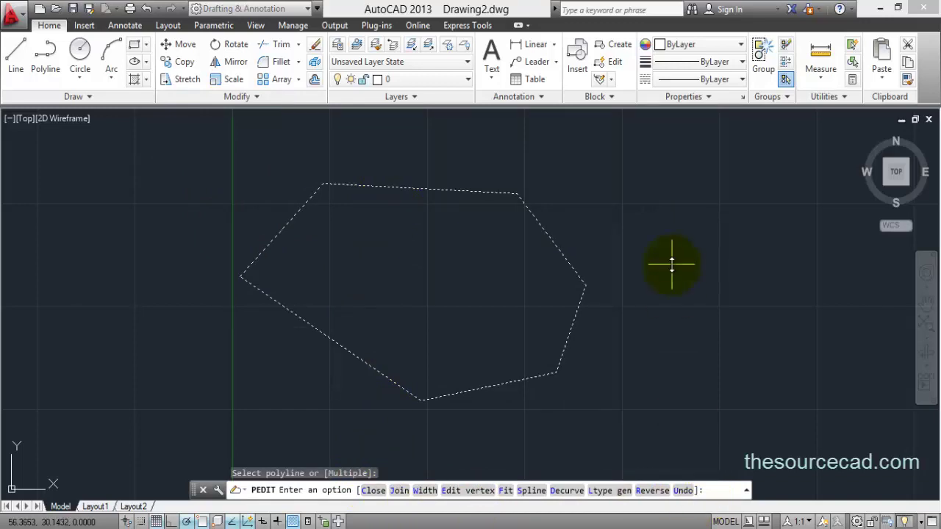
pyautogui.press('Escape')
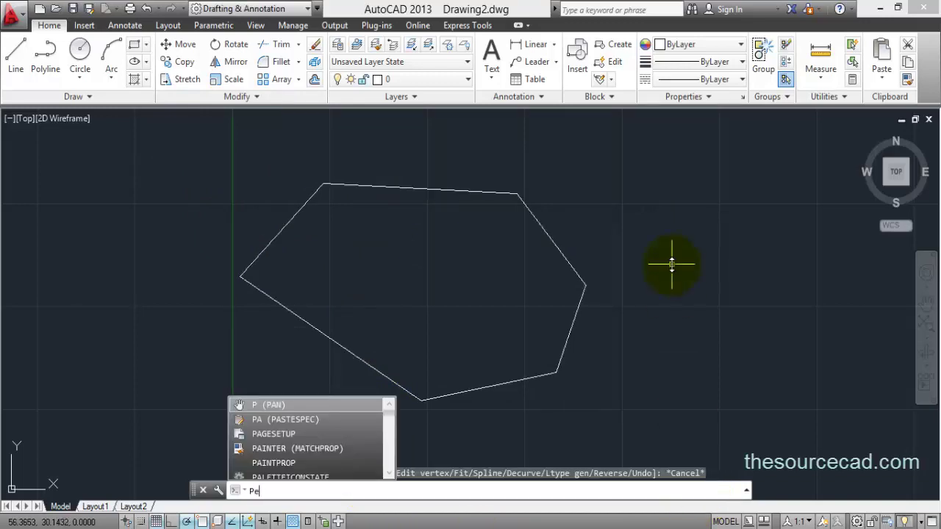
# Run PE and select the hexagonal polyline for editing
pyautogui.write('PE')
pyautogui.press('Return')
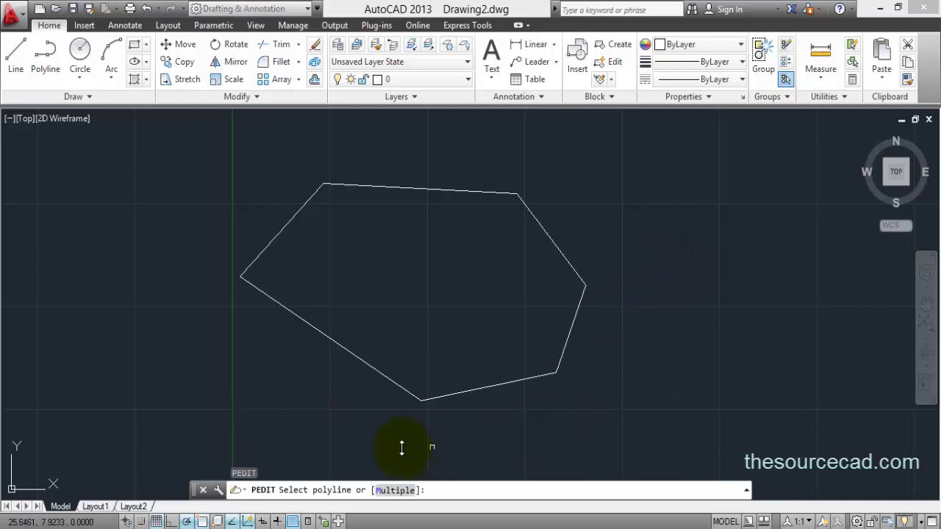
pyautogui.click(410, 397)
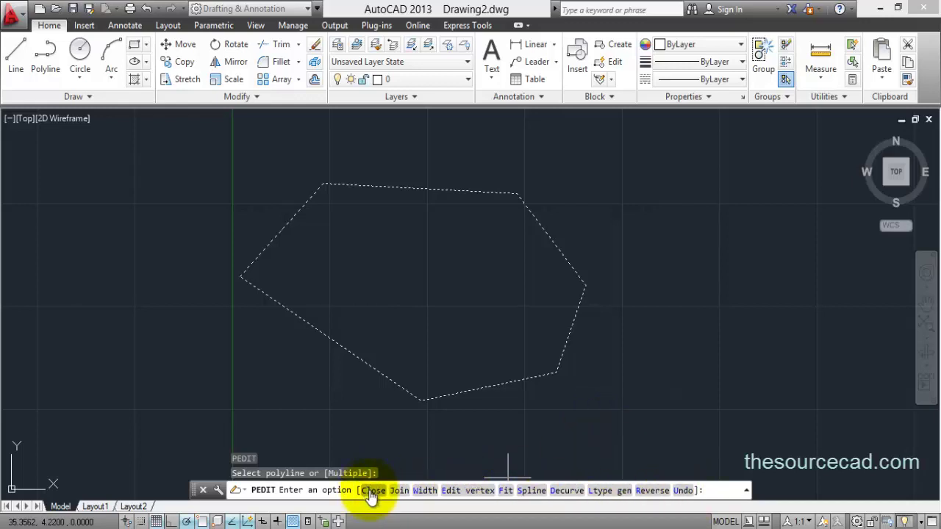
# Set a uniform width of 1 on all hexagon segments and exit PEDIT
pyautogui.click(423, 491)
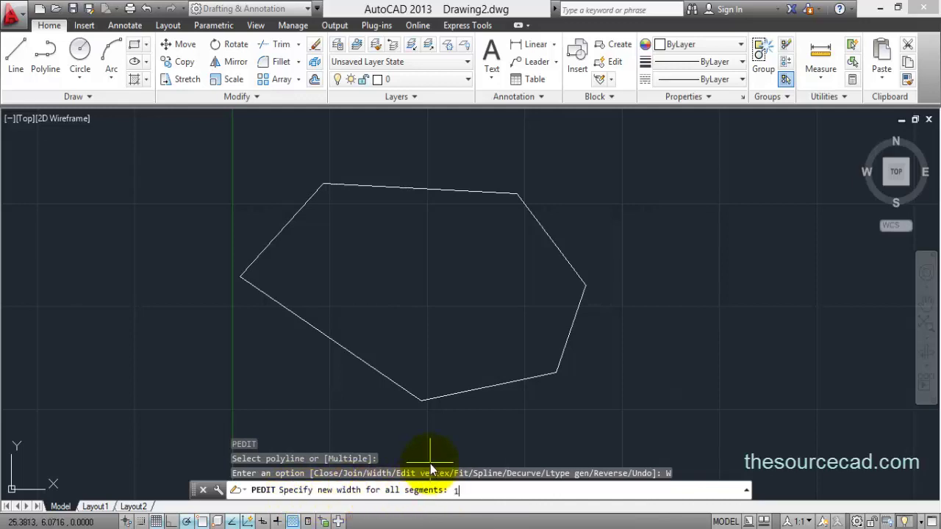
pyautogui.press('Return')
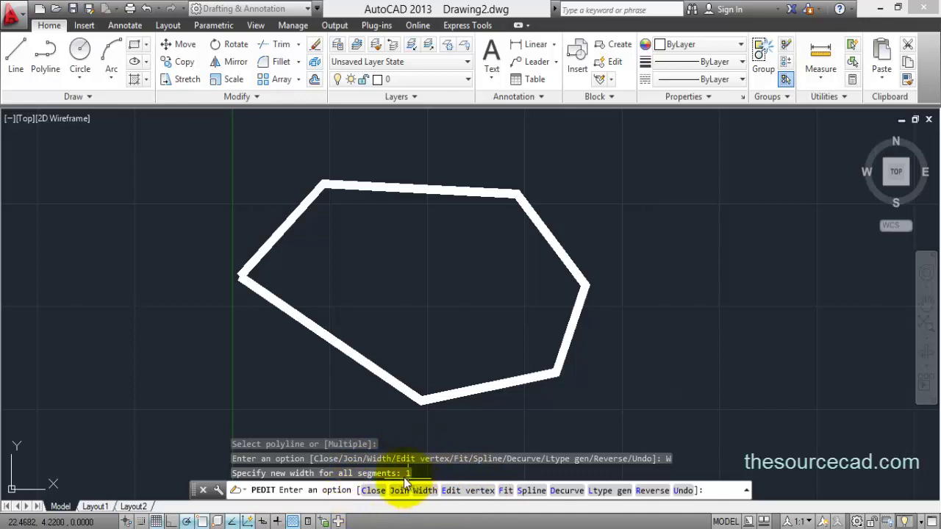
pyautogui.press('Escape')
pyautogui.moveTo(605, 272); pyautogui.dragTo(399, 263, button='middle')
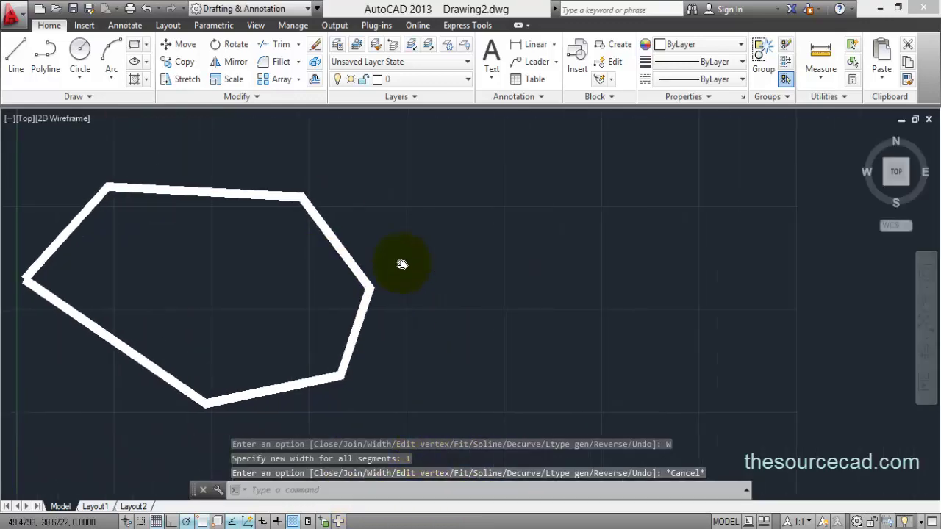
# Draw an open five-vertex polyline to the right of the thick hexagon
pyautogui.click(45, 56)
pyautogui.click(464, 221)
pyautogui.click(572, 166)
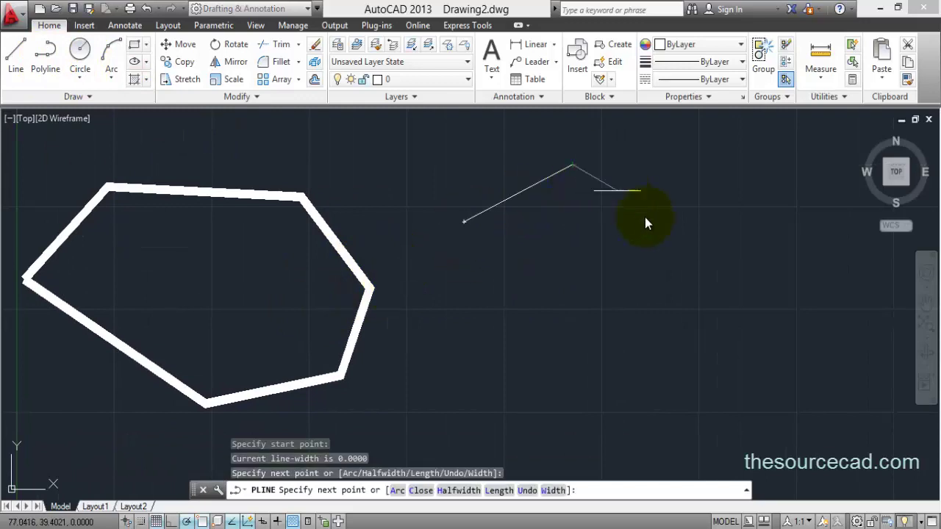
pyautogui.click(680, 243)
pyautogui.click(607, 347)
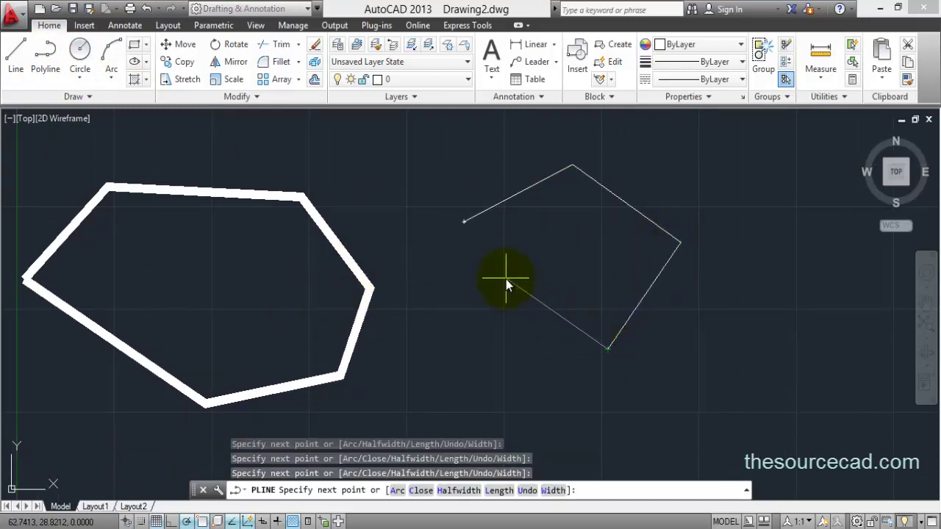
pyautogui.click(475, 278)
pyautogui.press('Return')
# Close the open polyline into a five-sided loop with PEDIT's Close option
pyautogui.click(548, 244)
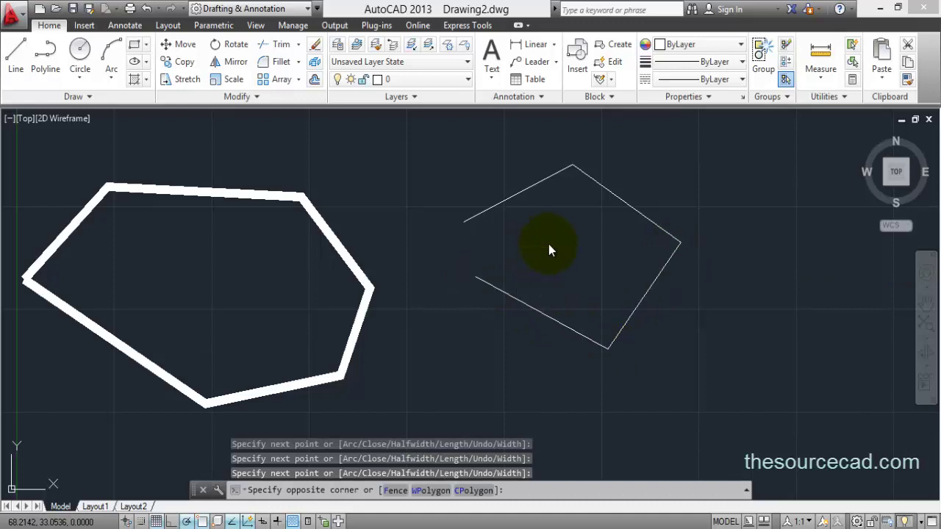
pyautogui.click(532, 253)
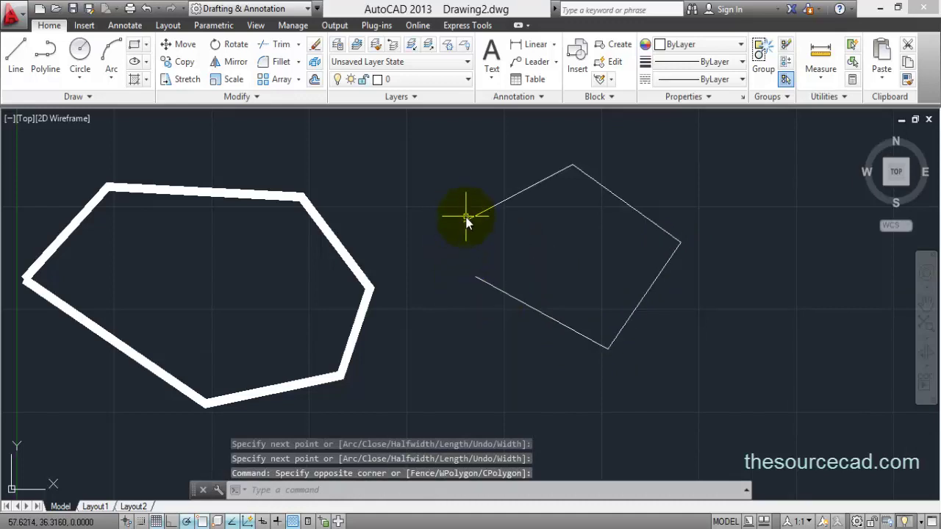
pyautogui.doubleClick(501, 294)
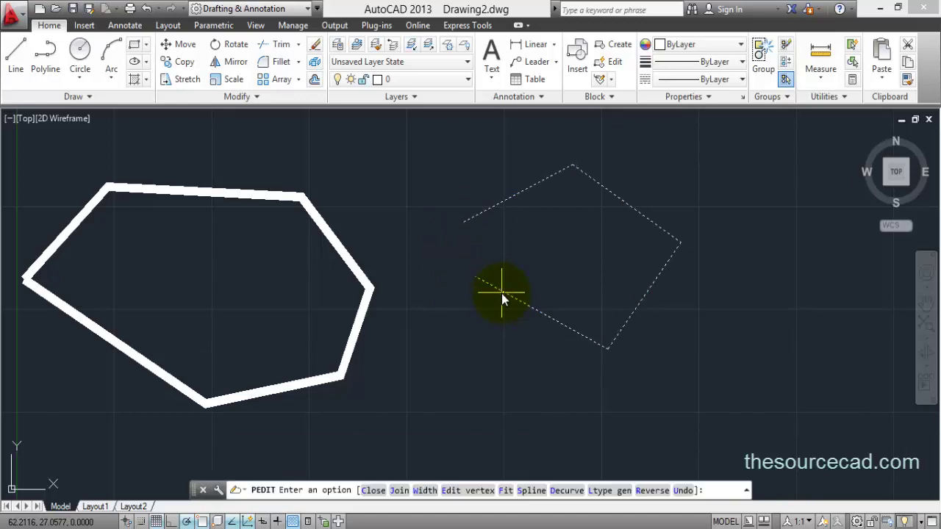
pyautogui.click(373, 490)
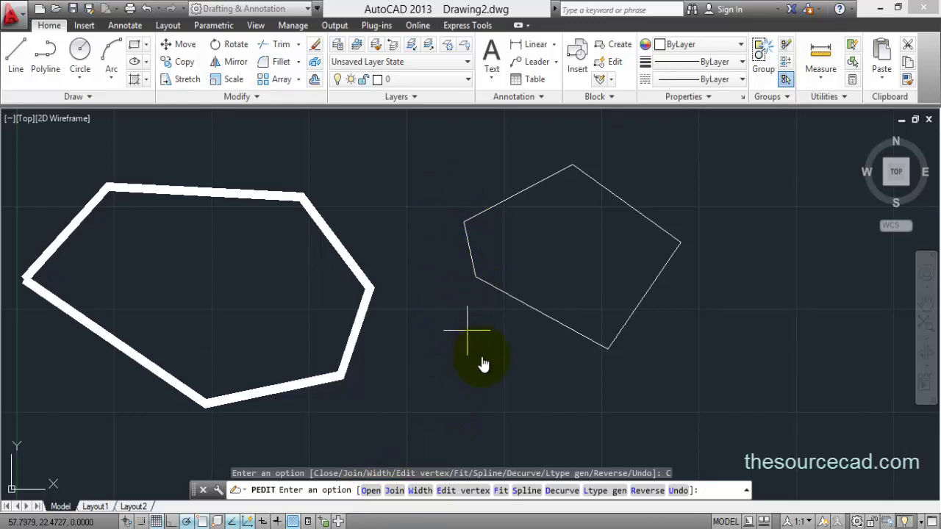
# Finish the previous edit and draw a three-segment open polyline
pyautogui.press('Return')
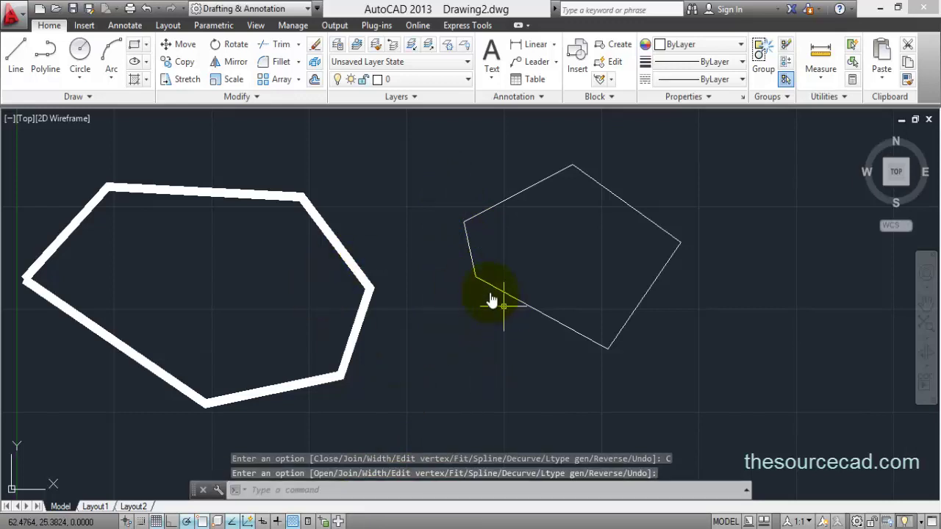
pyautogui.click(44, 53)
pyautogui.click(386, 169)
pyautogui.click(445, 129)
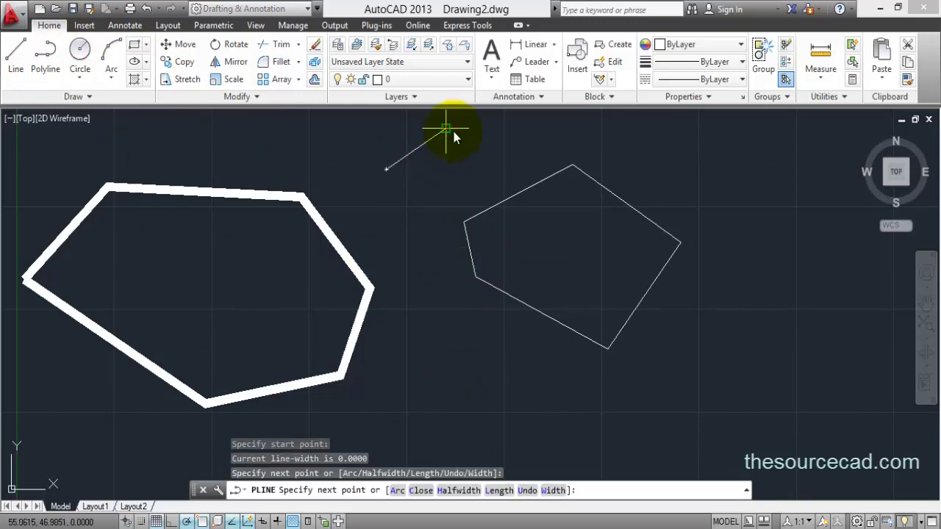
pyautogui.click(494, 160)
pyautogui.click(436, 210)
pyautogui.press('Return')
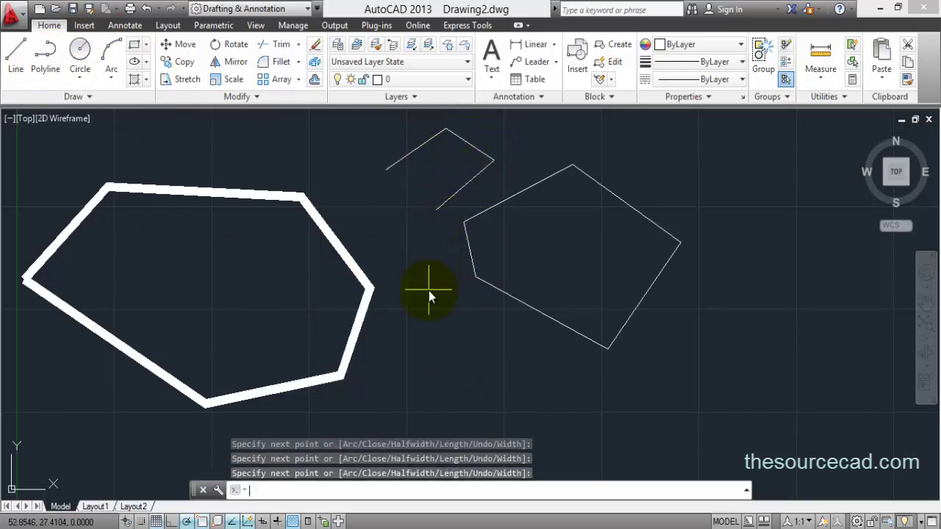
# Draw a second three-segment polyline ending at the first polyline's endpoint
pyautogui.press('Return')
pyautogui.click(454, 337)
pyautogui.click(406, 269)
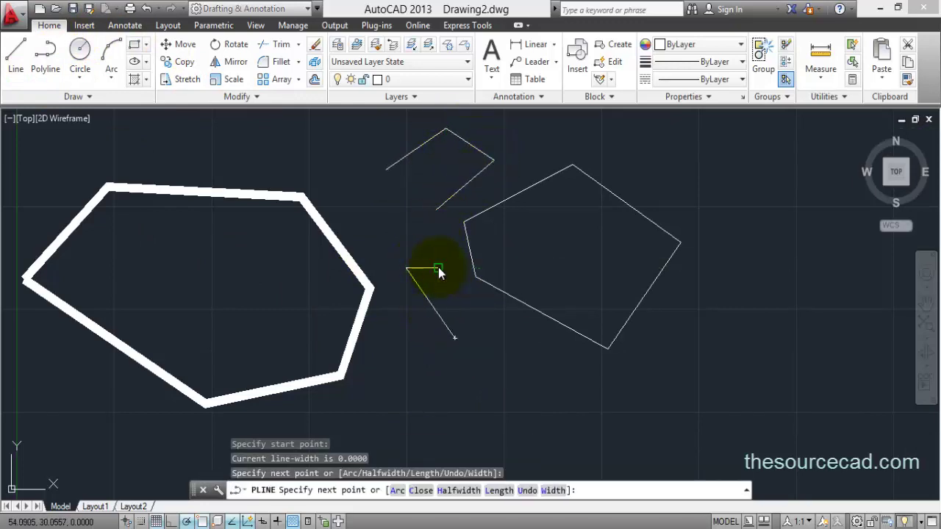
pyautogui.click(438, 269)
pyautogui.click(436, 211)
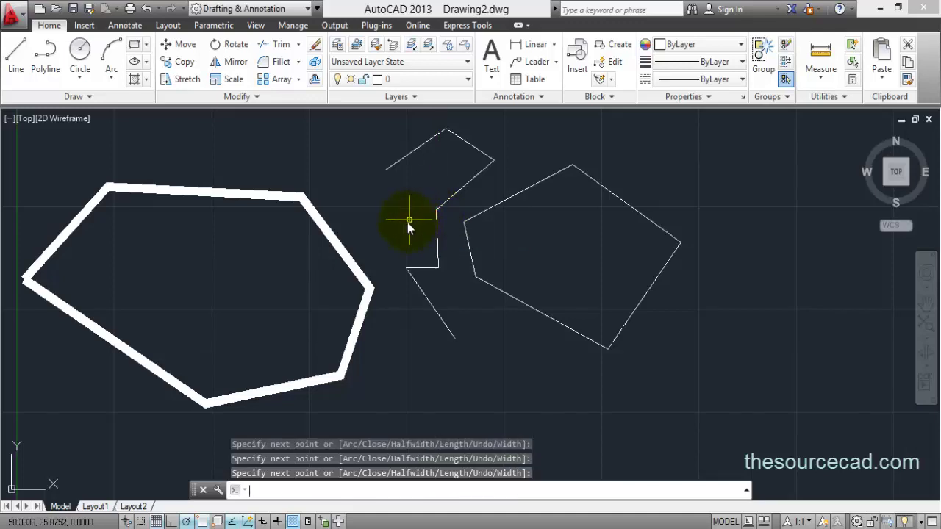
pyautogui.press('Return')
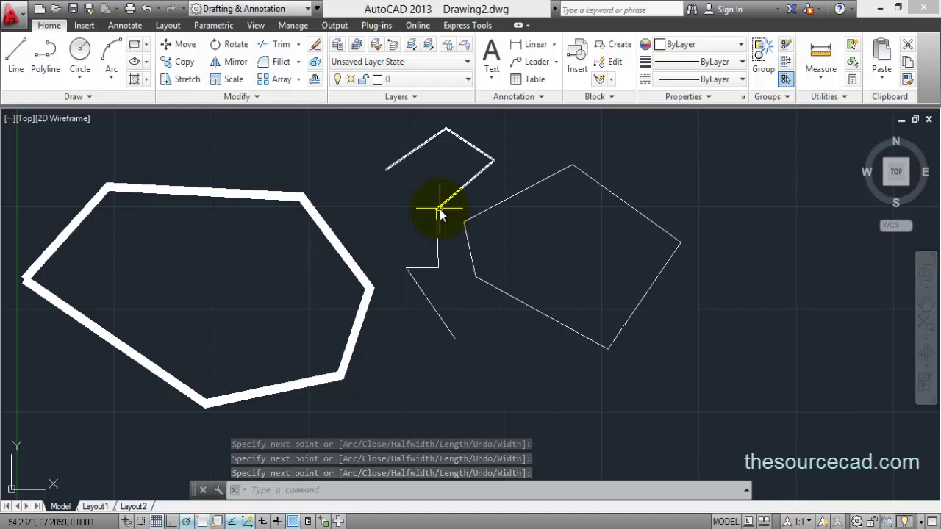
# Join the lower pieces onto the upper polyline with PEDIT Join, adding 3 segments
pyautogui.doubleClick(439, 209)
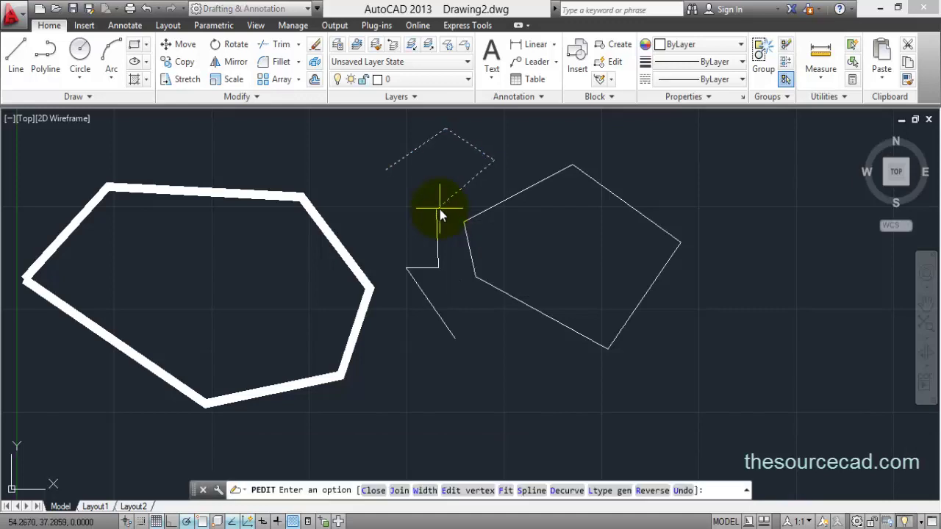
pyautogui.click(403, 489)
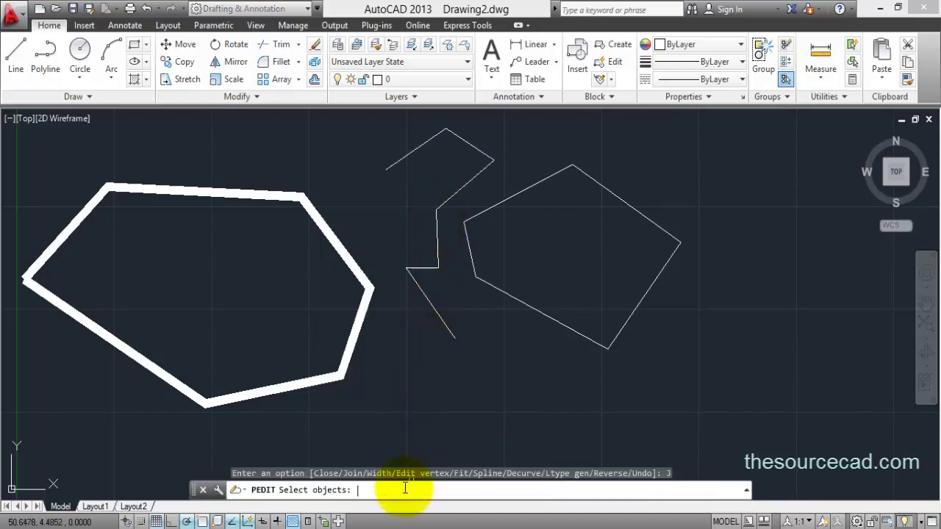
pyautogui.click(445, 213)
pyautogui.click(446, 199)
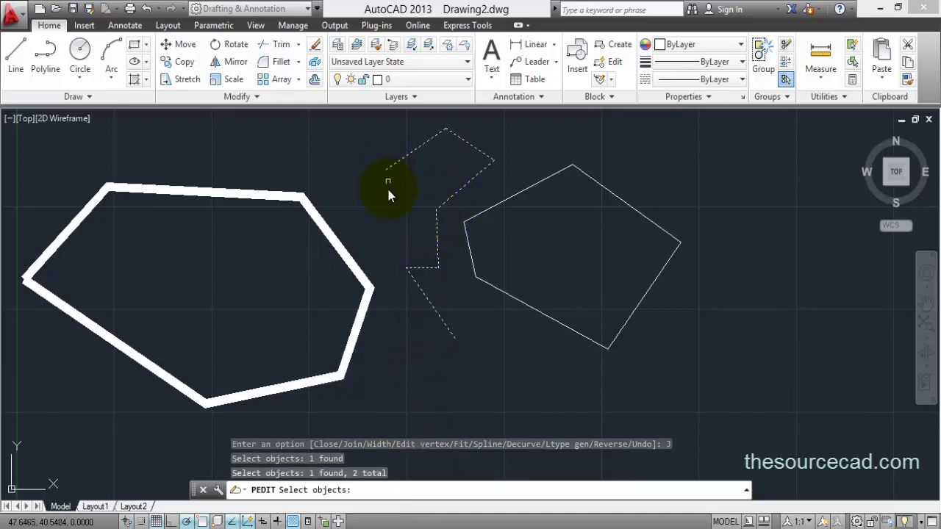
pyautogui.press('Return')
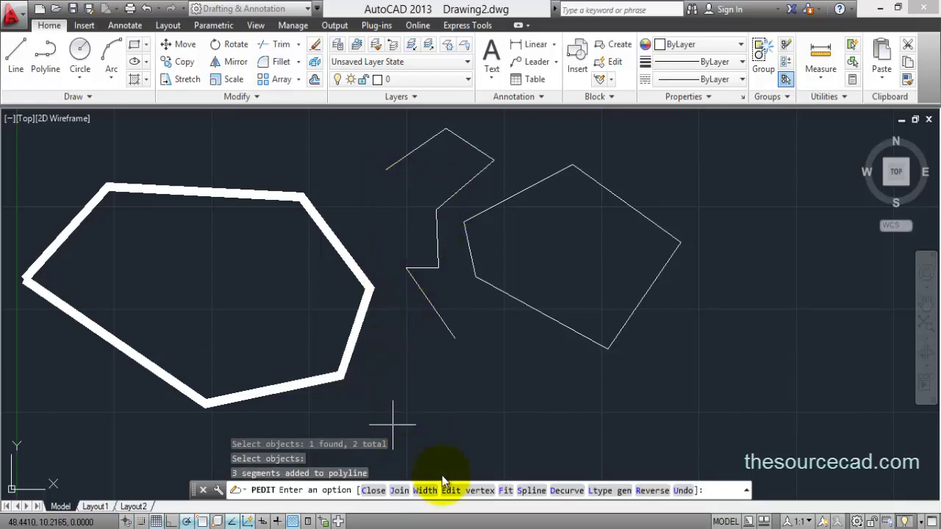
pyautogui.press('Return')
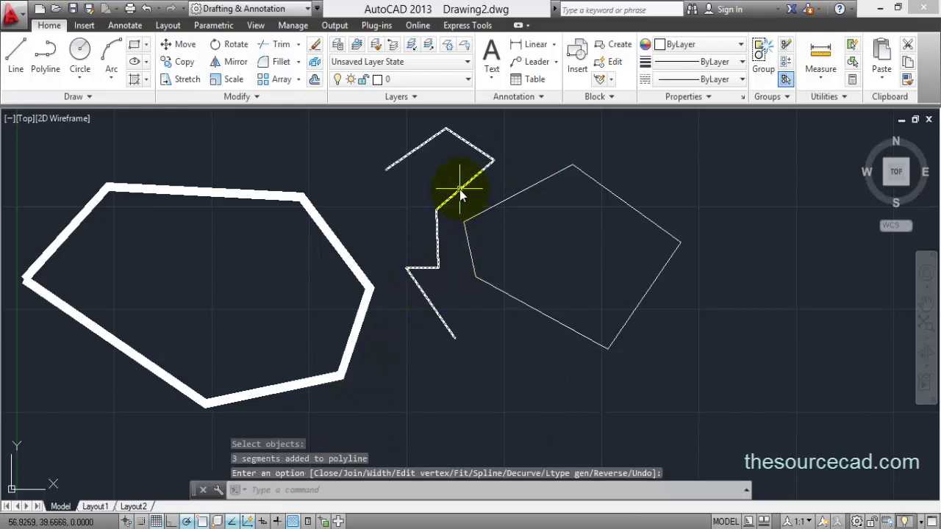
pyautogui.moveTo(459, 190)
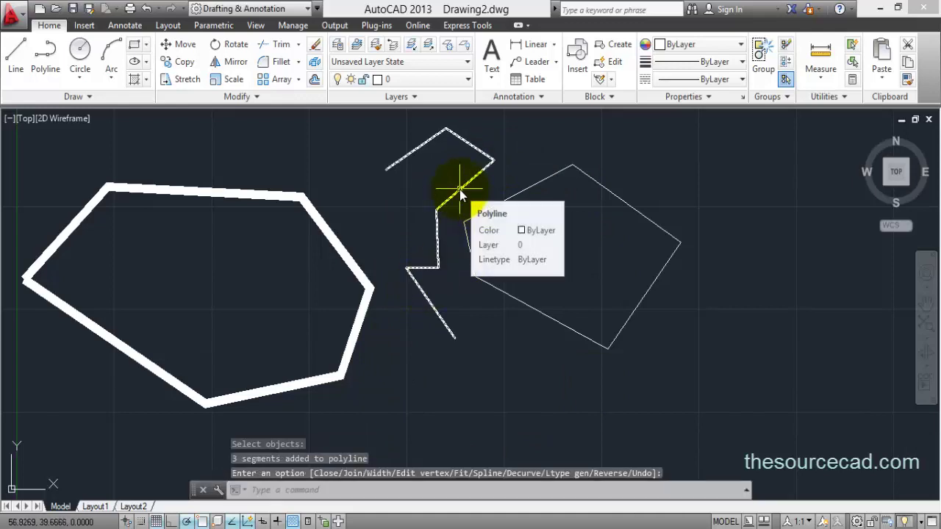
# Window-select all existing polylines and delete them
pyautogui.click(541, 274)
pyautogui.click(293, 254)
pyautogui.press('Delete')
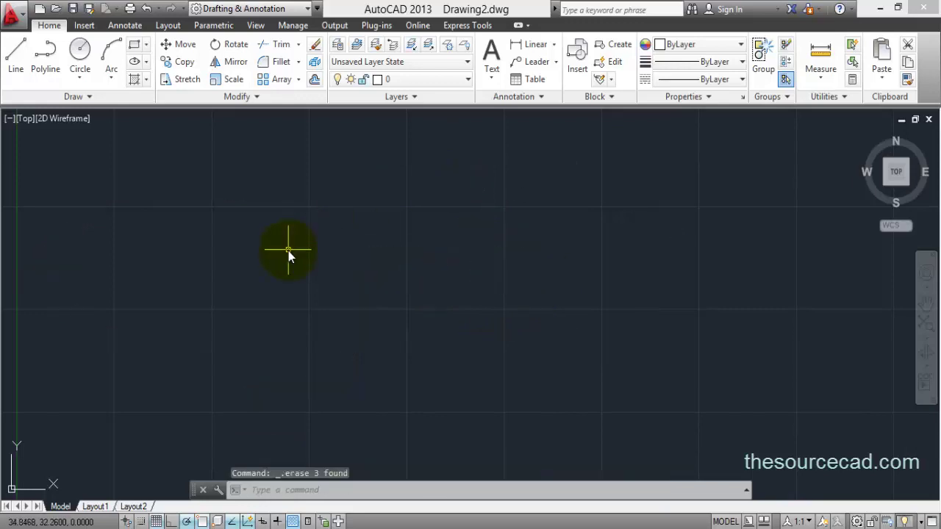
# Draw a closed, notched seven-sided polyline outline
pyautogui.click(45, 53)
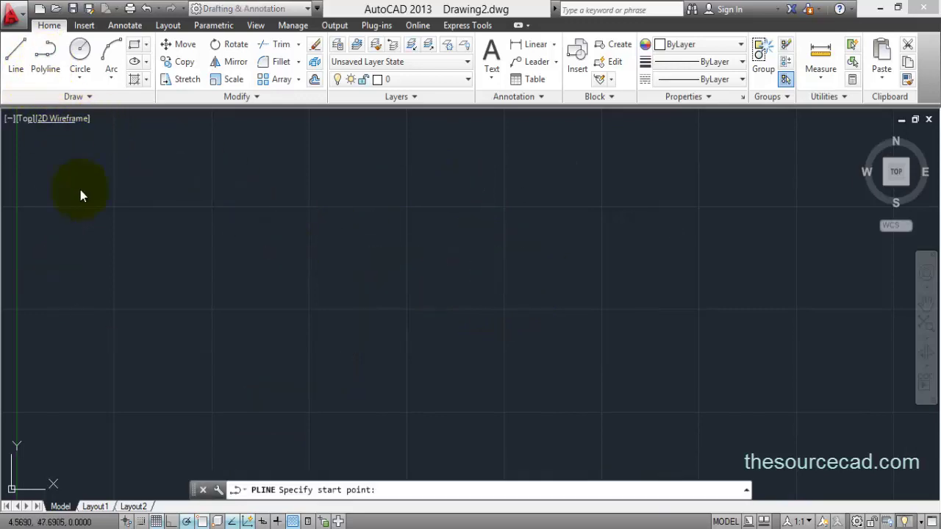
pyautogui.click(271, 262)
pyautogui.click(404, 185)
pyautogui.click(548, 244)
pyautogui.click(579, 367)
pyautogui.click(494, 399)
pyautogui.click(453, 299)
pyautogui.click(391, 375)
pyautogui.click(274, 268)
pyautogui.press('Return')
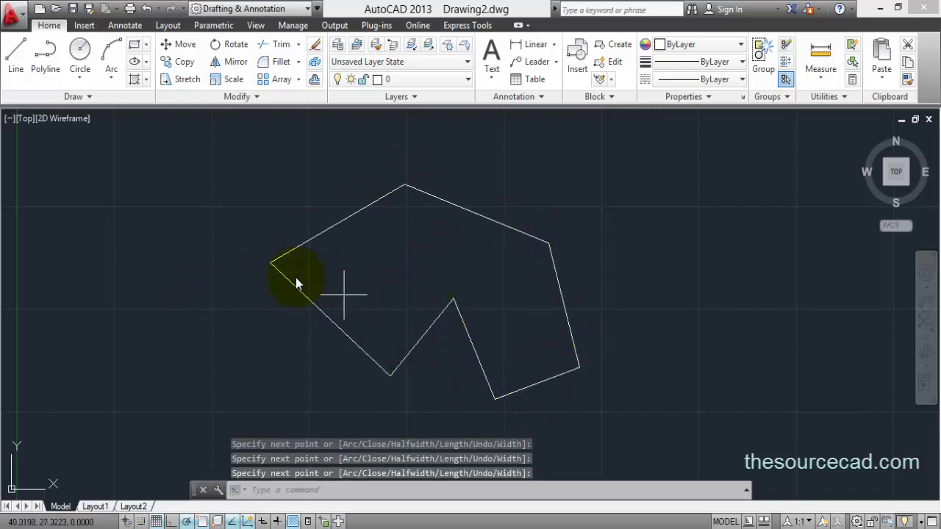
# Start PEDIT on the outline and apply Fit to smooth it into a curve
pyautogui.click(305, 243)
pyautogui.click(304, 242)
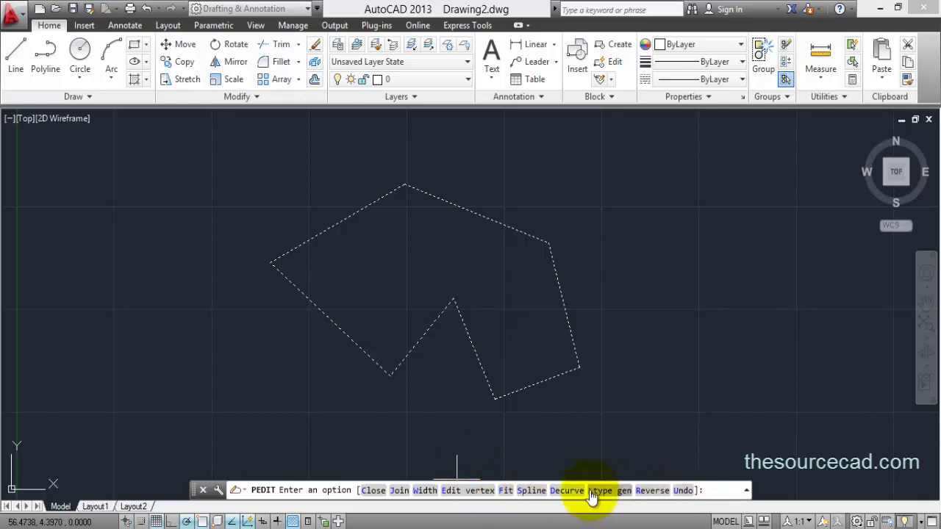
pyautogui.click(507, 491)
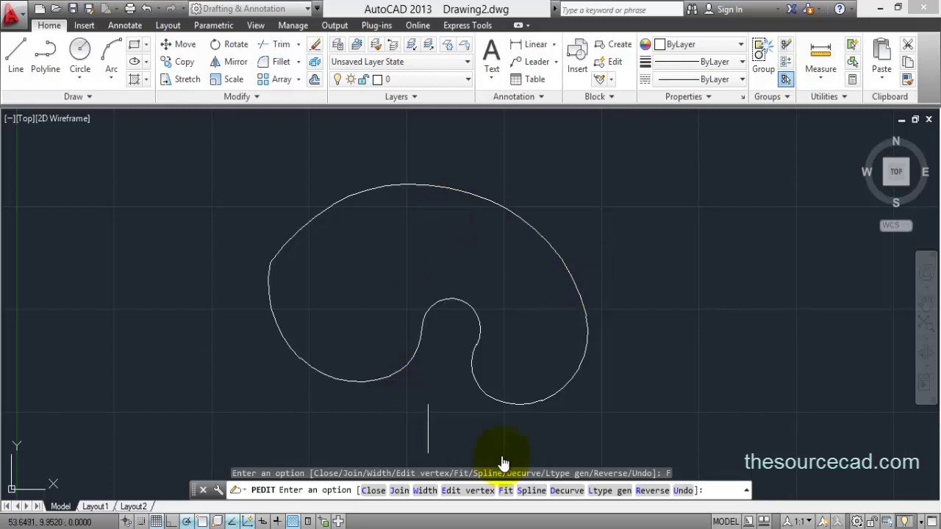
# Decurve the fitted outline back to straight edges, then apply Spline
pyautogui.click(569, 492)
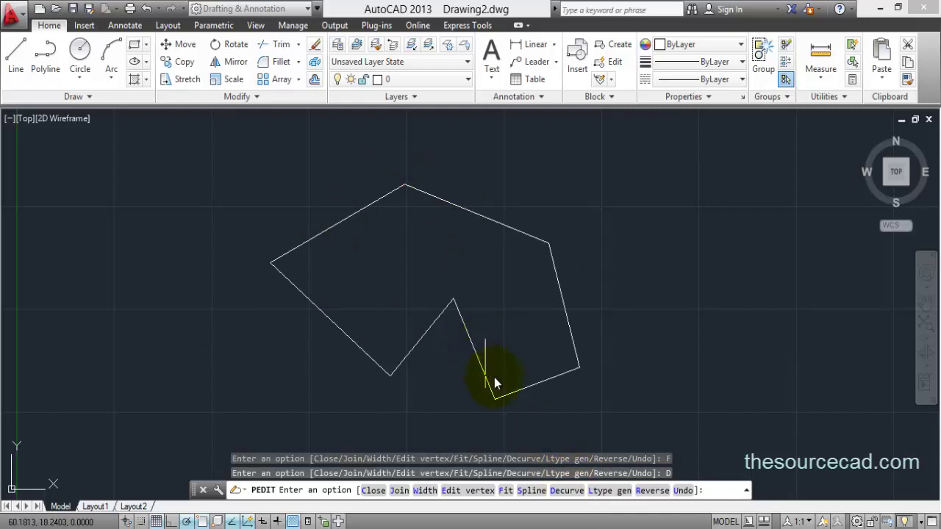
pyautogui.click(531, 492)
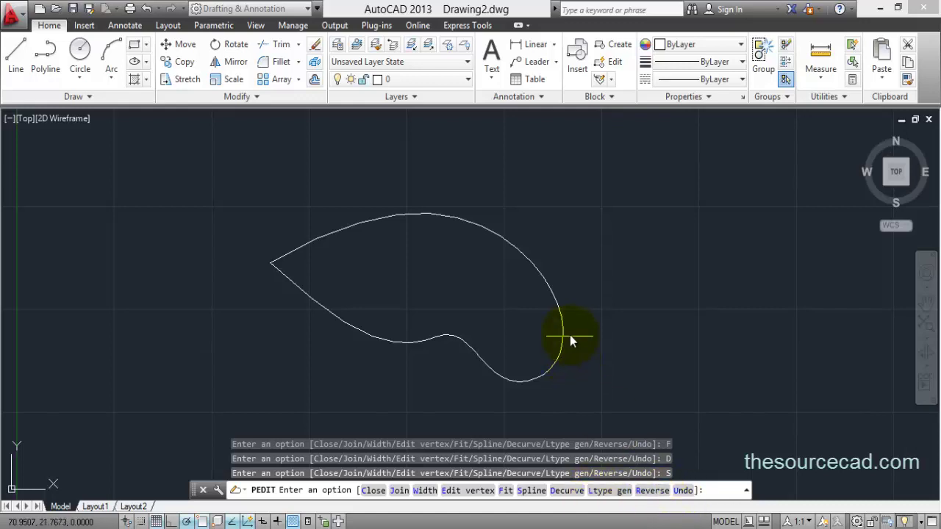
# Exit PEDIT and window-select the teardrop spline curve
pyautogui.press('Escape')
pyautogui.click(598, 317)
pyautogui.click(447, 296)
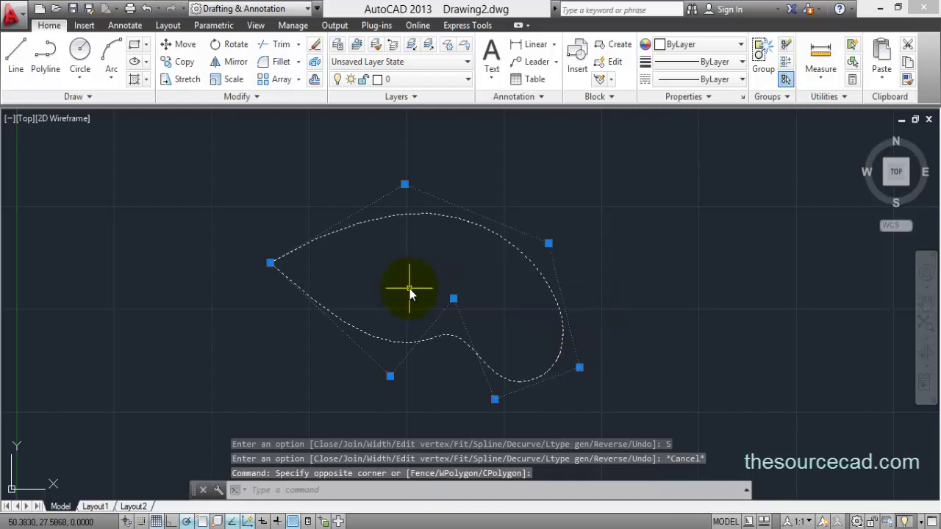
# Delete the spline and draw an open four-segment zigzag polyline
pyautogui.press('Delete')
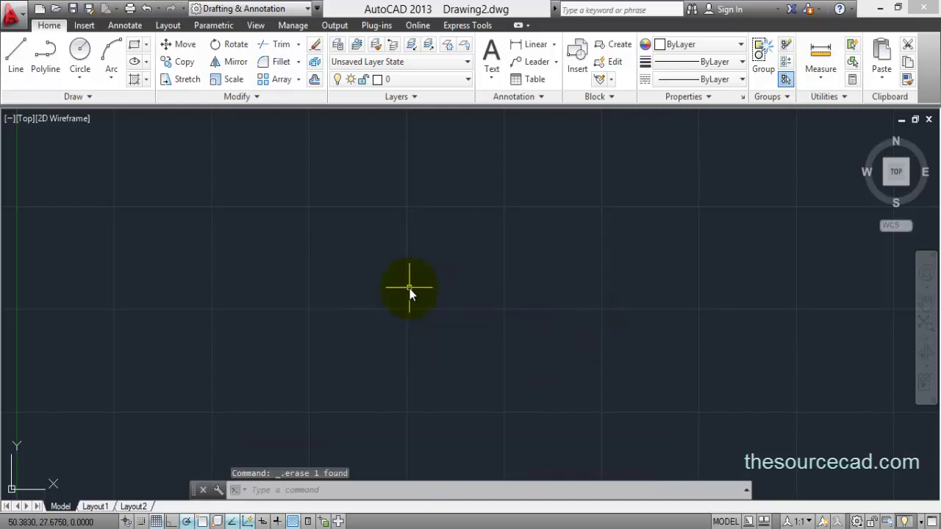
pyautogui.click(41, 63)
pyautogui.click(175, 302)
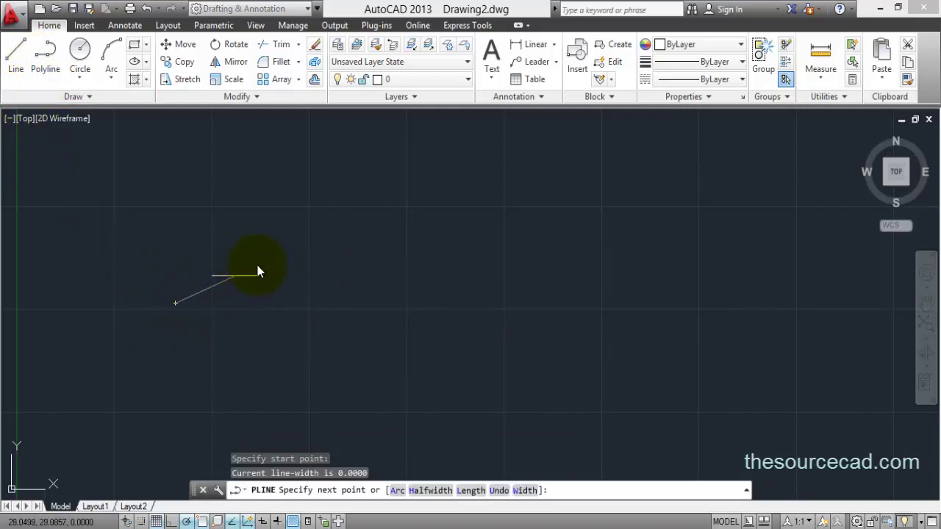
pyautogui.click(284, 239)
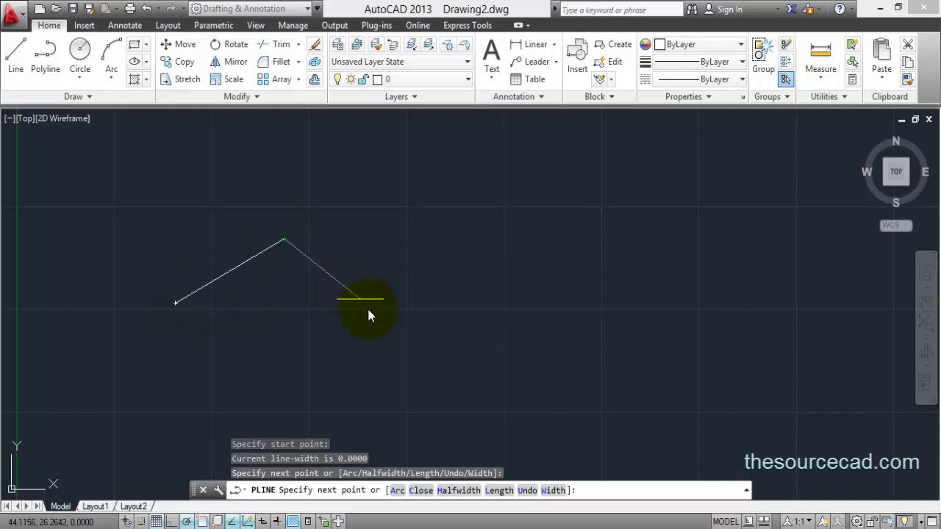
pyautogui.click(388, 335)
pyautogui.click(444, 233)
pyautogui.click(503, 293)
pyautogui.press('Return')
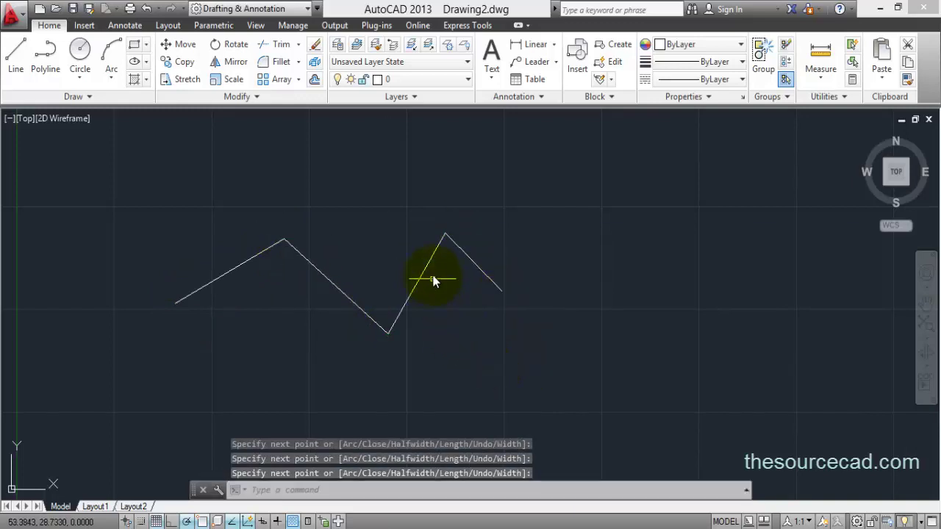
# Reverse the zigzag's vertex order with PEDIT's Reverse option
pyautogui.doubleClick(434, 258)
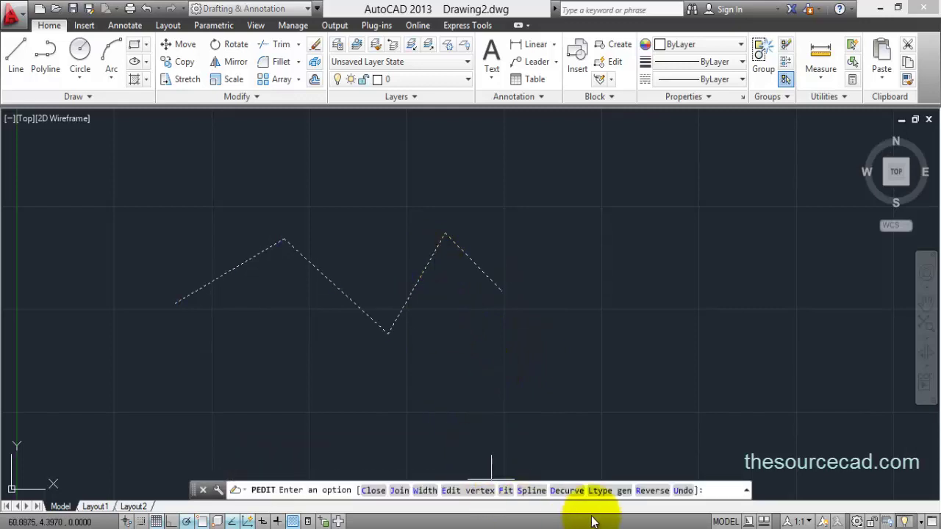
pyautogui.click(648, 491)
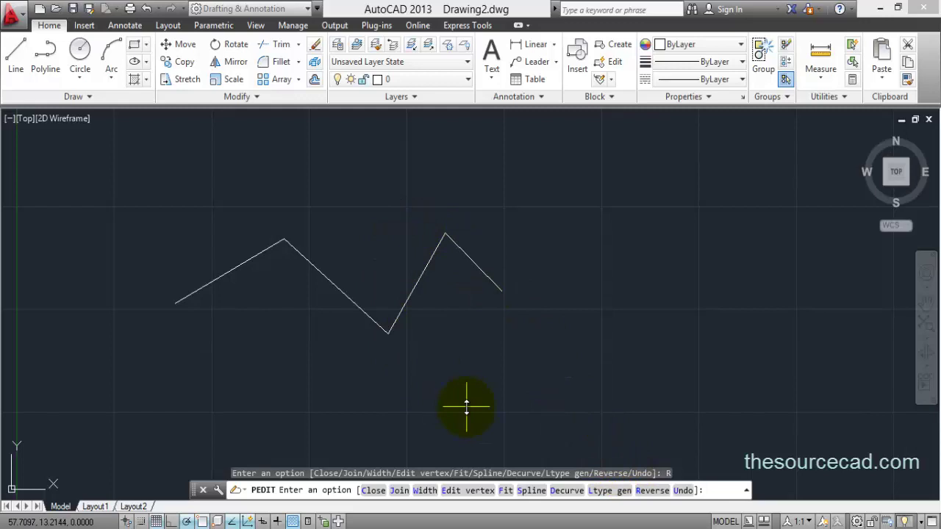
pyautogui.press('Return')
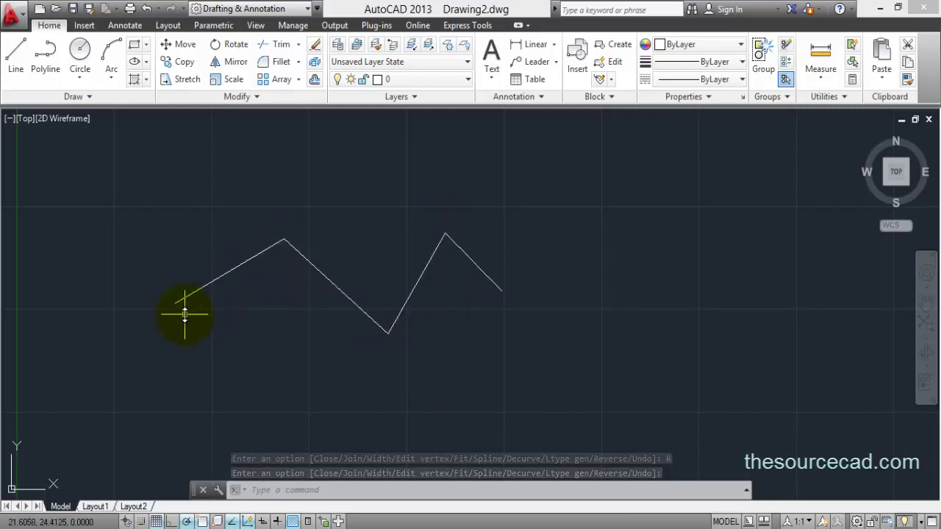
# Erase the old zigzag polyline
pyautogui.click(566, 343)
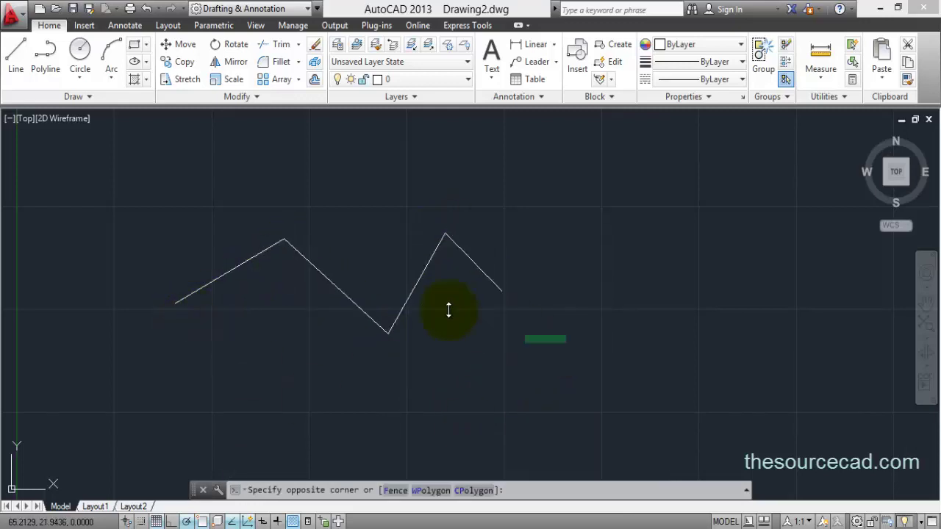
pyautogui.click(254, 247)
pyautogui.press('Delete')
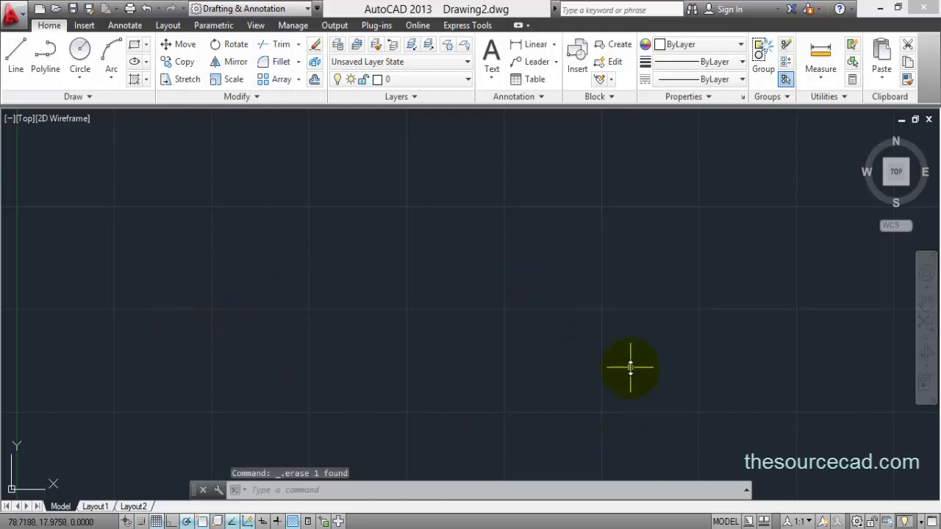
# Start a new polyline with two straight segments followed by an arc segment
pyautogui.click(47, 63)
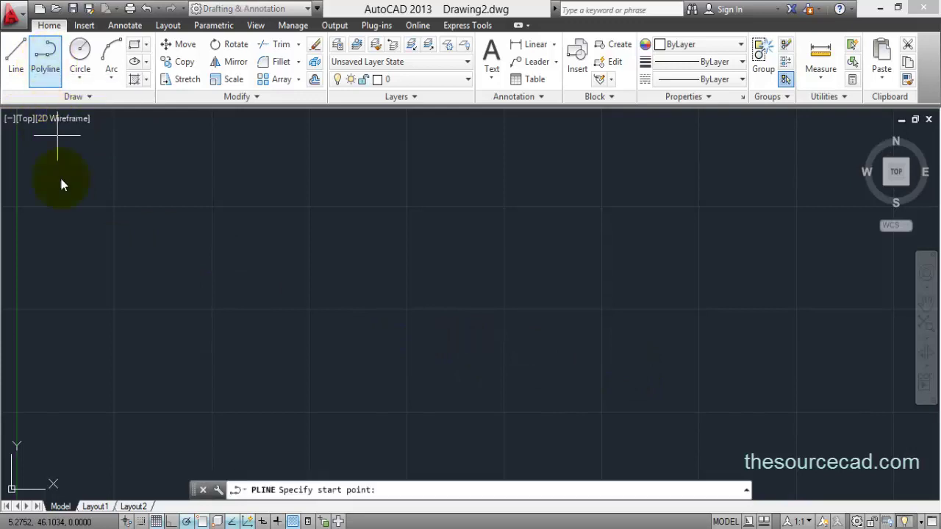
pyautogui.click(175, 319)
pyautogui.click(298, 197)
pyautogui.click(443, 238)
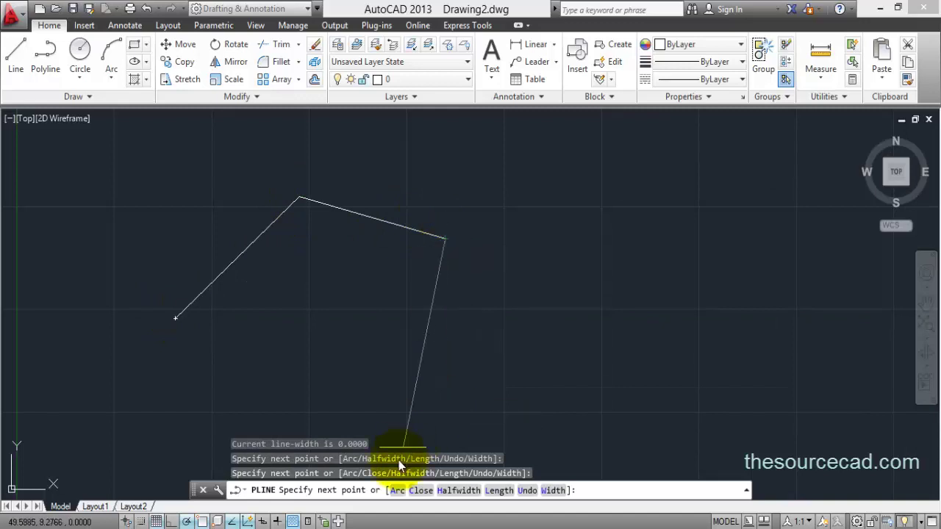
pyautogui.click(397, 491)
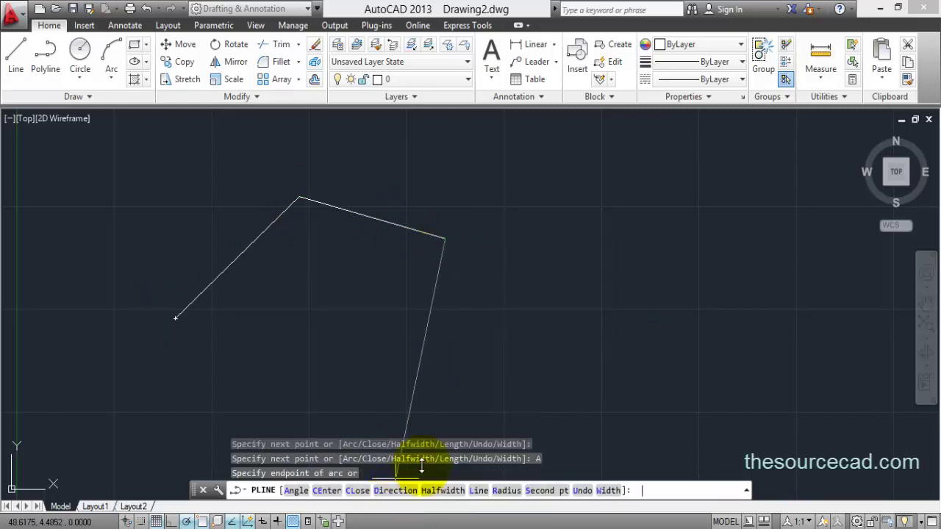
pyautogui.click(540, 369)
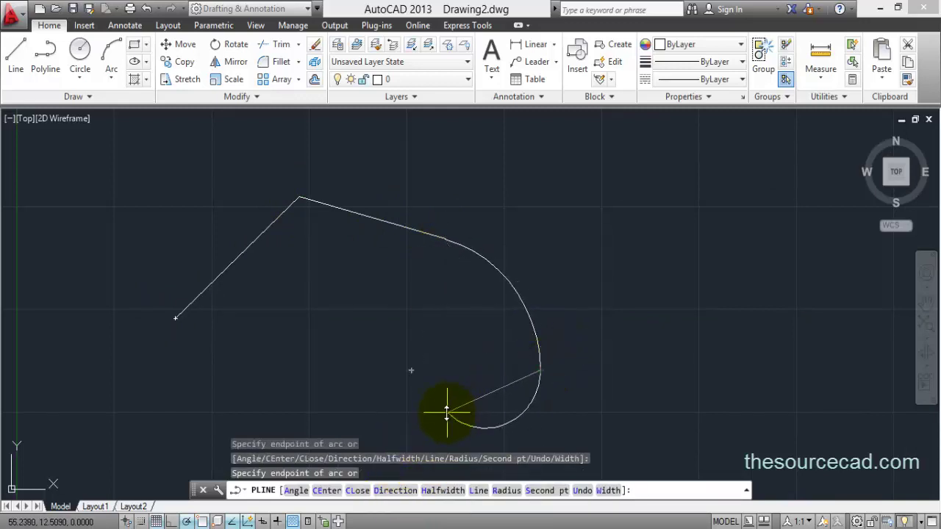
pyautogui.moveTo(454, 412); pyautogui.dragTo(458, 311, button='middle')
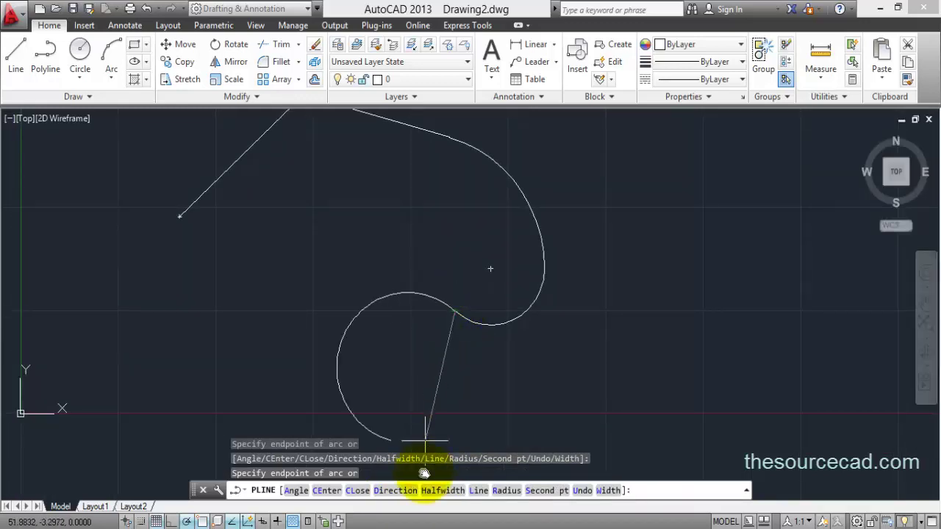
# Add a straight segment below the curve, close back at the start point, and select it
pyautogui.click(479, 491)
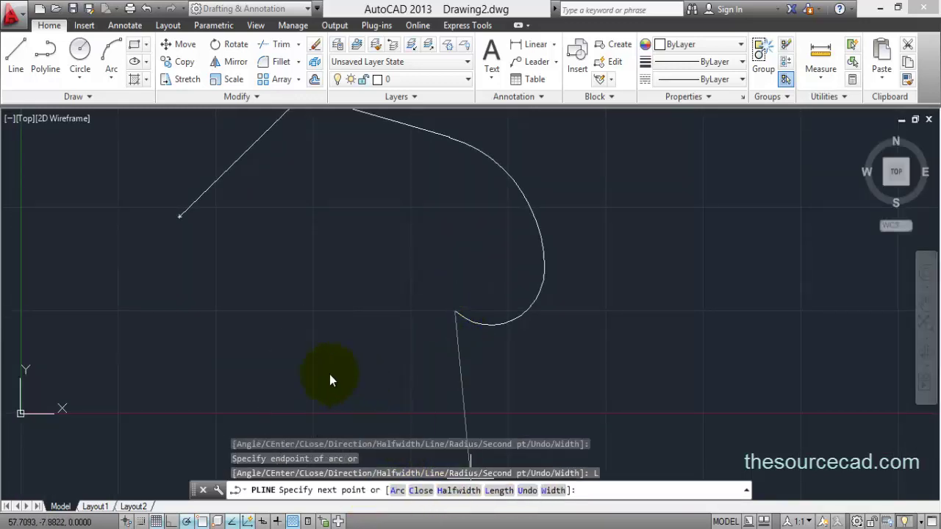
pyautogui.click(317, 347)
pyautogui.click(183, 219)
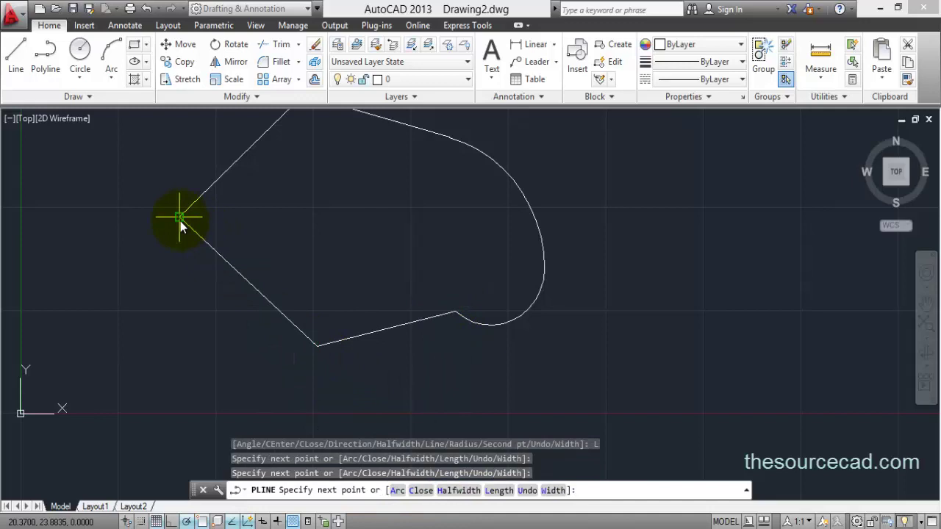
pyautogui.press('Return')
pyautogui.moveTo(363, 242); pyautogui.dragTo(414, 277, button='middle')
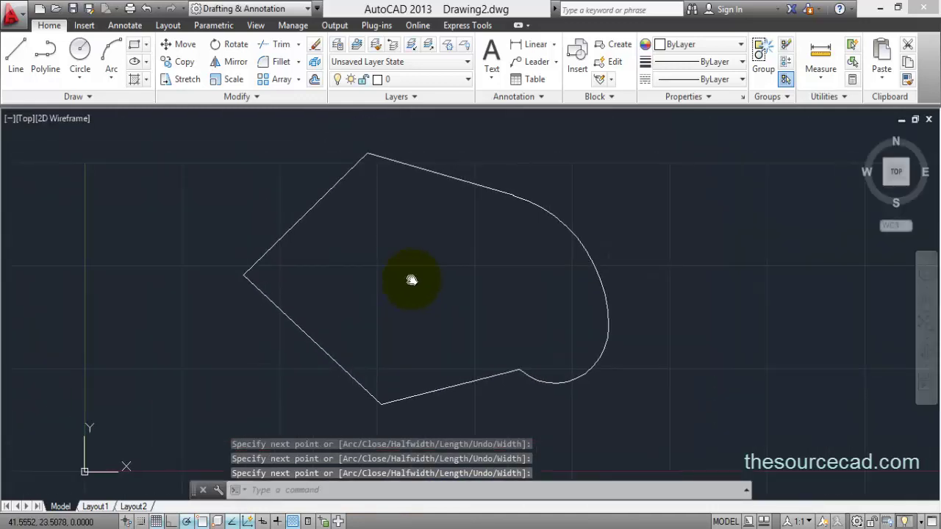
pyautogui.click(345, 177)
# Enter PEDIT vertex editing and move the vertex marker to the top vertex
pyautogui.doubleClick(346, 178)
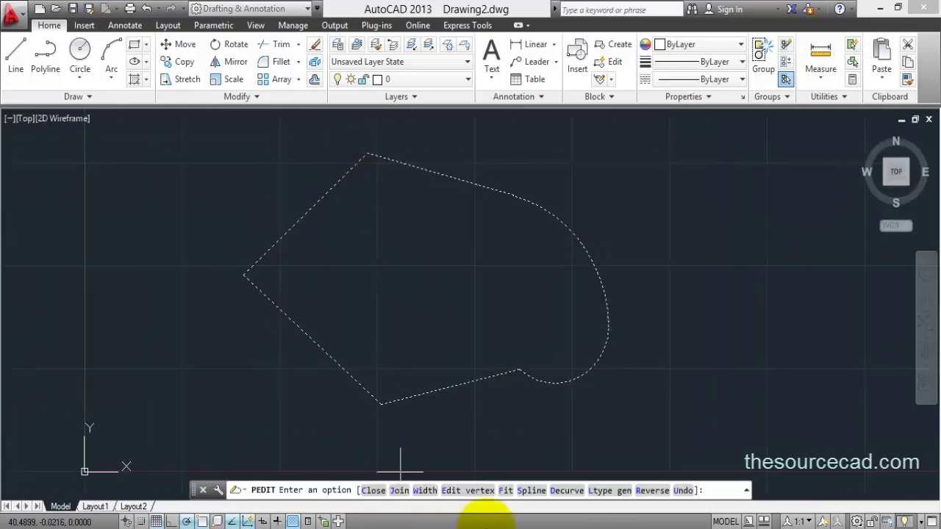
pyautogui.click(463, 493)
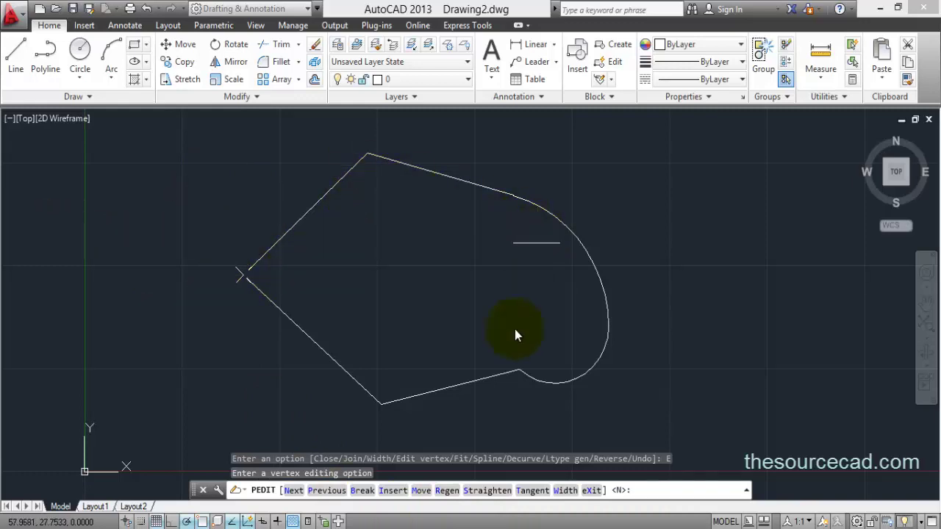
pyautogui.click(292, 490)
pyautogui.click(326, 491)
pyautogui.click(293, 491)
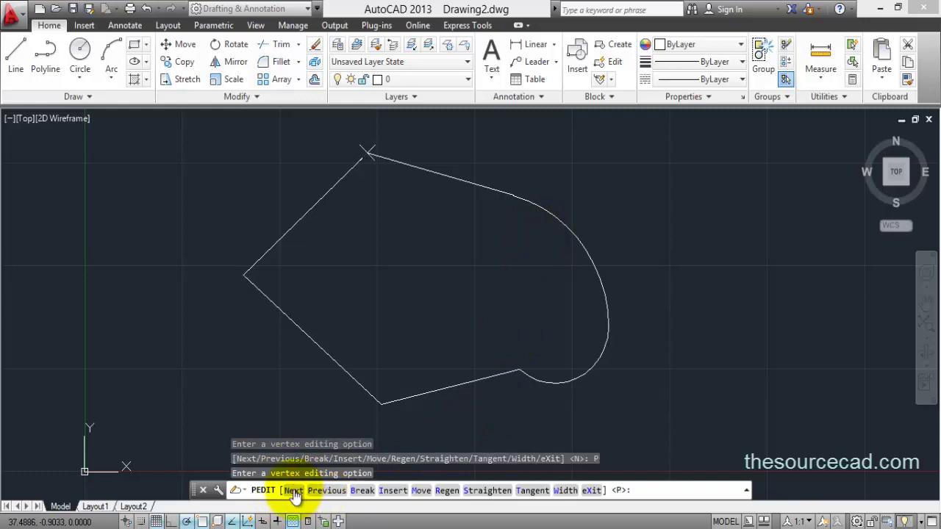
# Advance the vertex marker along the arc to the bottom corner
pyautogui.click(293, 490)
pyautogui.click(293, 490)
pyautogui.click(323, 491)
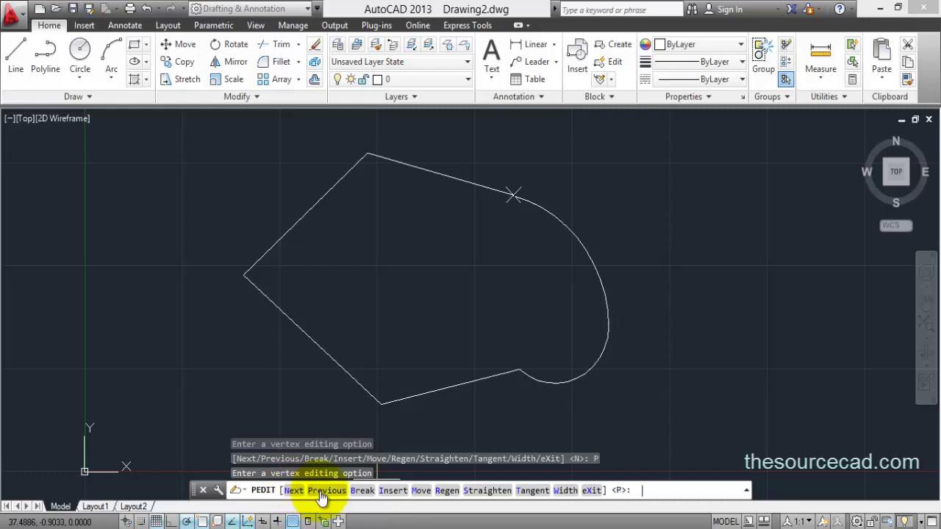
pyautogui.click(293, 490)
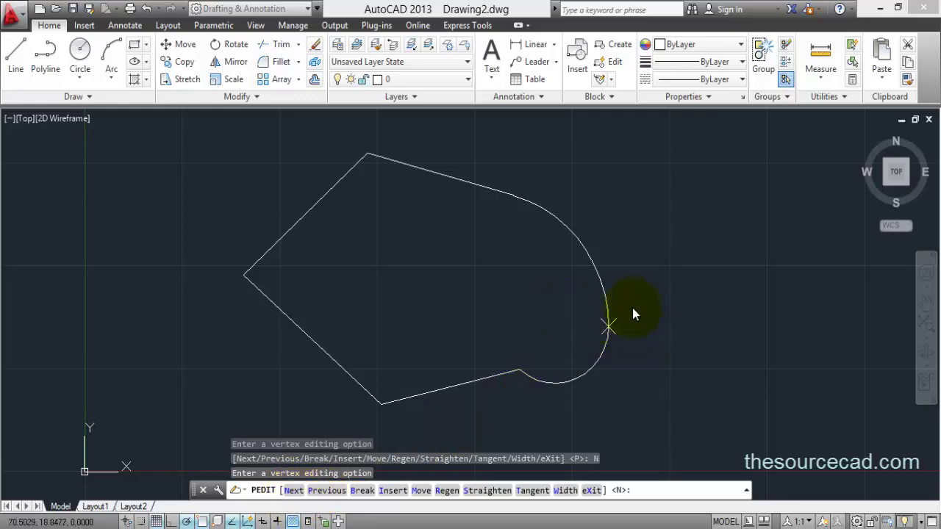
pyautogui.click(292, 490)
pyautogui.click(292, 491)
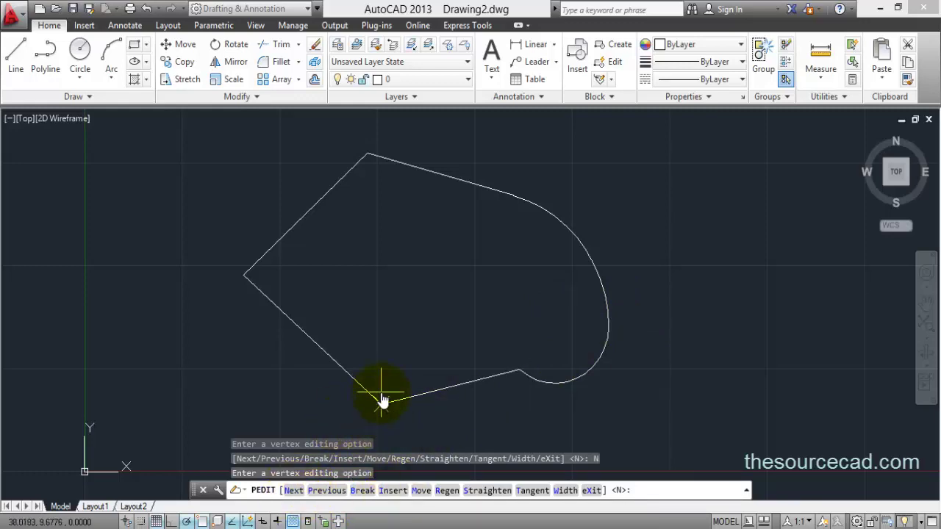
pyautogui.moveTo(402, 416); pyautogui.dragTo(386, 378, button='middle')
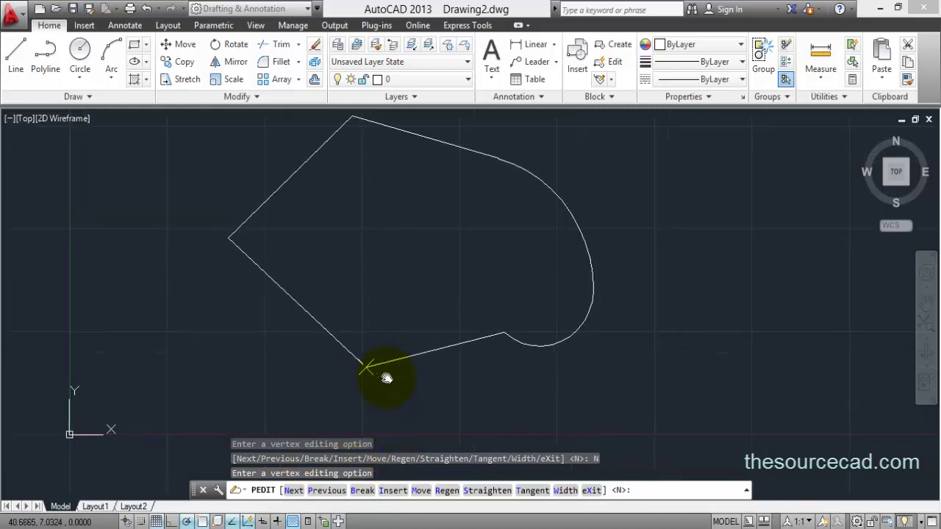
# Break out the lower-left edge between the bottom and left corners, opening the polyline
pyautogui.click(360, 491)
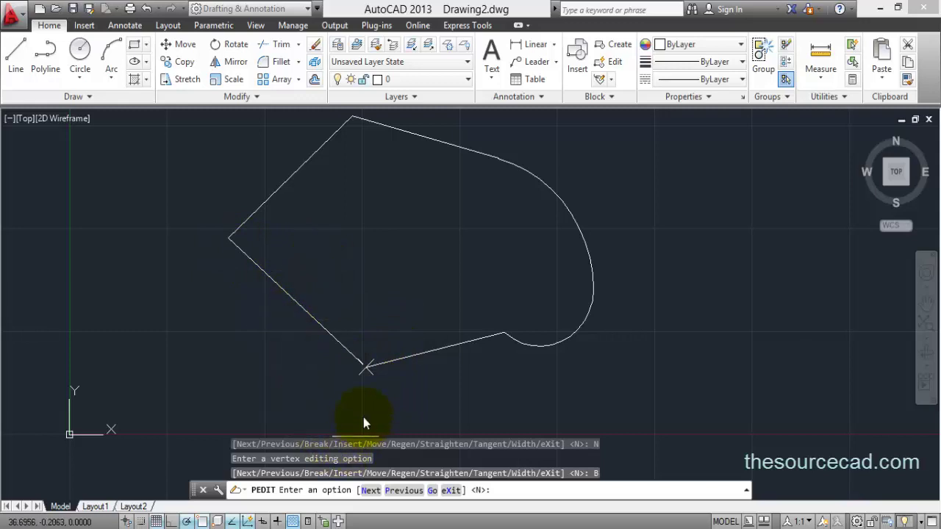
pyautogui.click(371, 491)
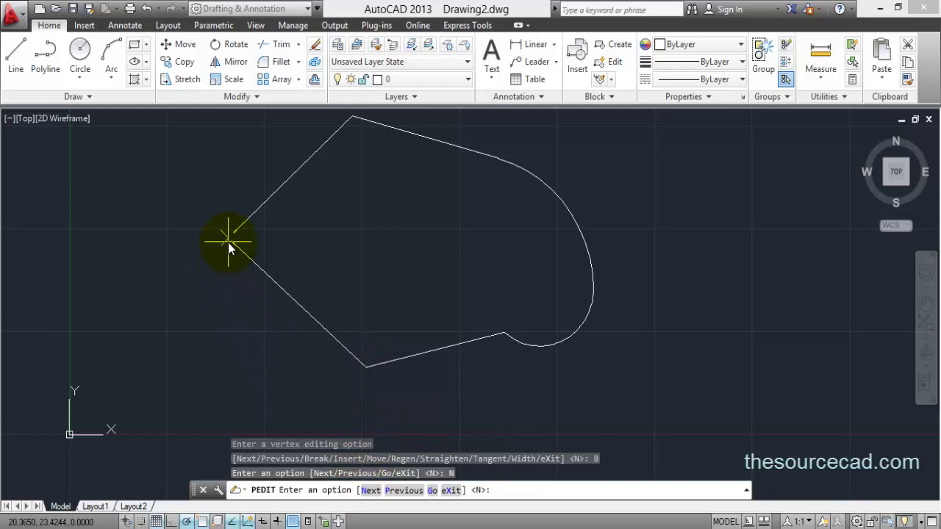
pyautogui.click(433, 491)
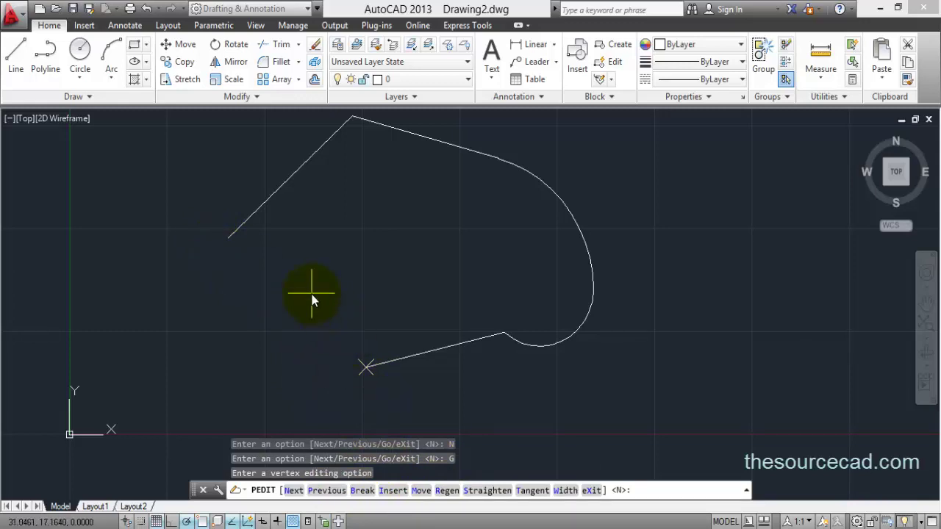
pyautogui.click(324, 490)
# Return the marker to the top corner and insert a new vertex just below it
pyautogui.click(324, 494)
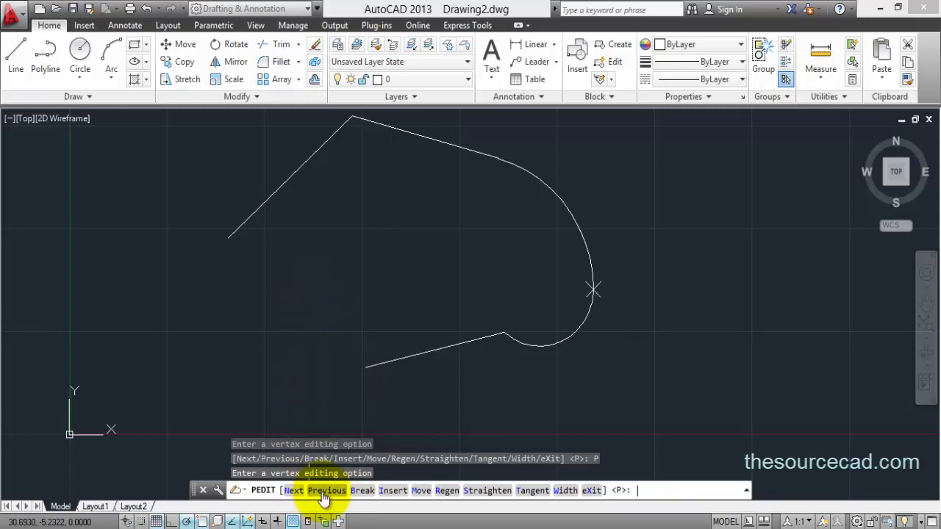
pyautogui.click(324, 494)
pyautogui.click(324, 494)
pyautogui.click(395, 494)
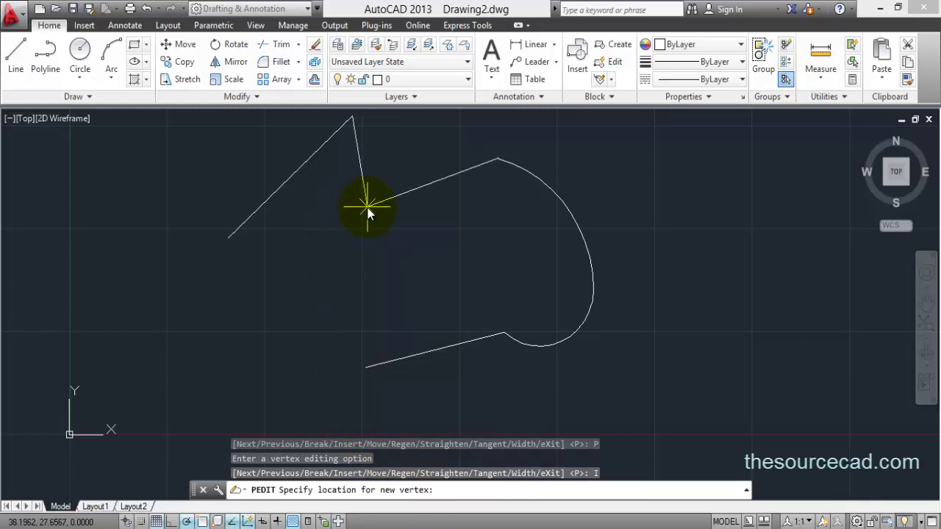
pyautogui.click(367, 206)
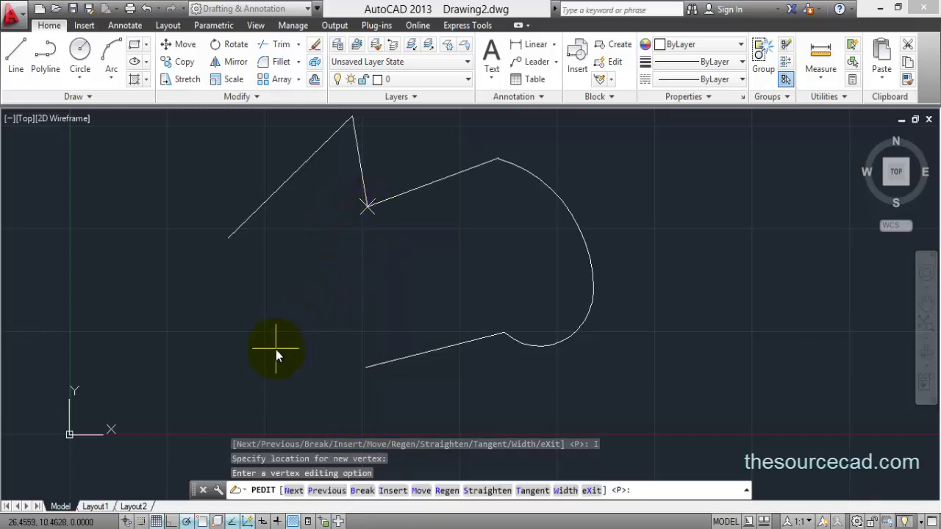
# Move the newly inserted vertex lower and to the right
pyautogui.click(421, 491)
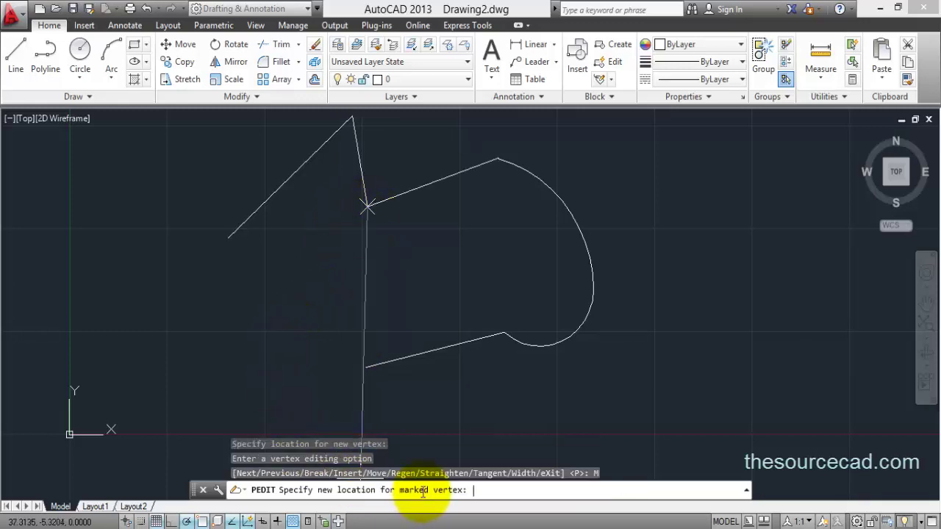
pyautogui.click(418, 242)
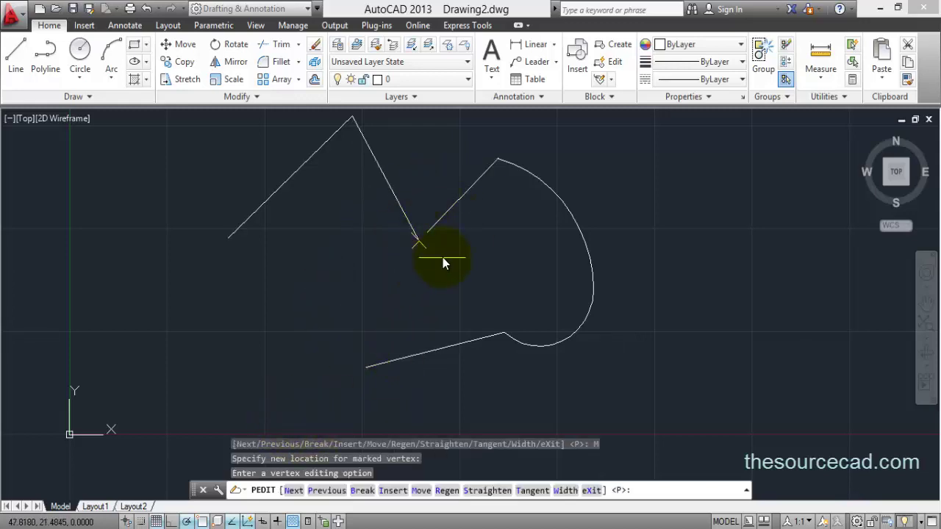
pyautogui.moveTo(500, 222); pyautogui.dragTo(499, 237, button='middle')
# Move the arc's starting vertex straight up
pyautogui.click(294, 490)
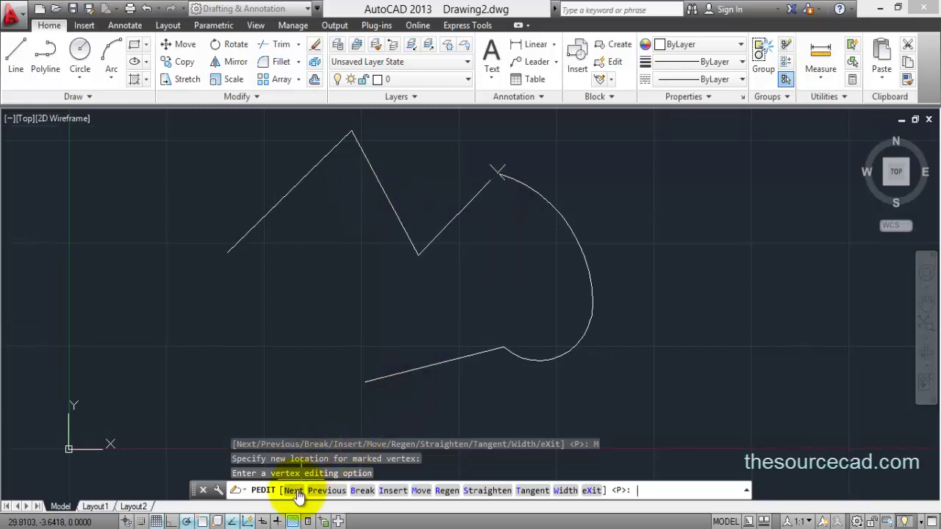
pyautogui.click(420, 491)
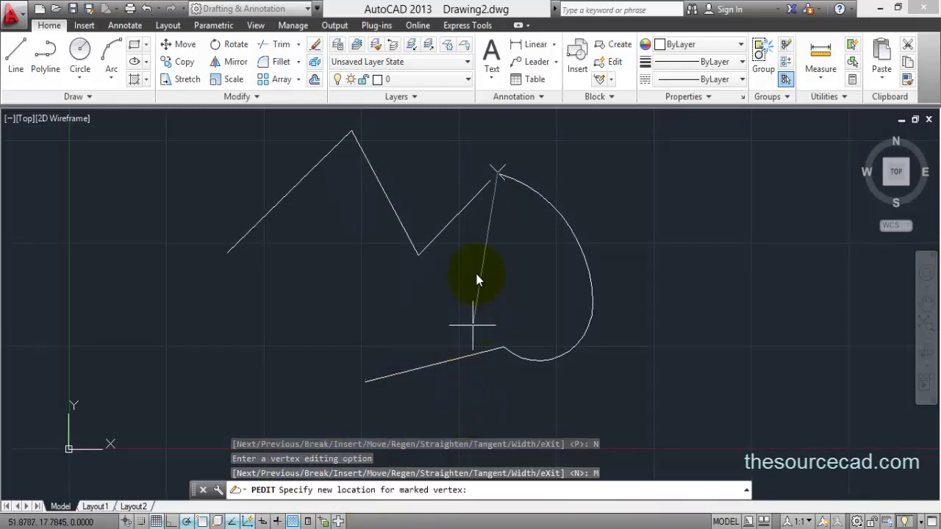
pyautogui.click(498, 135)
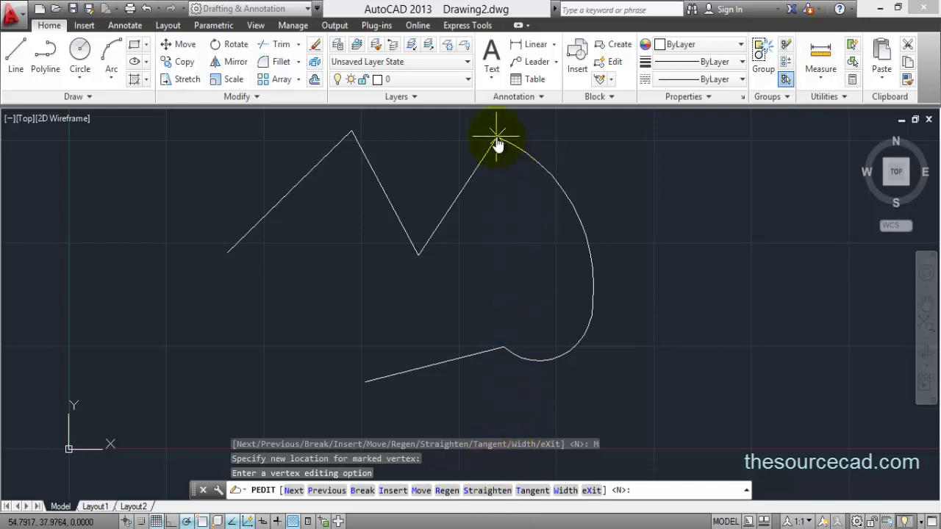
pyautogui.moveTo(500, 195); pyautogui.dragTo(426, 232, button='middle')
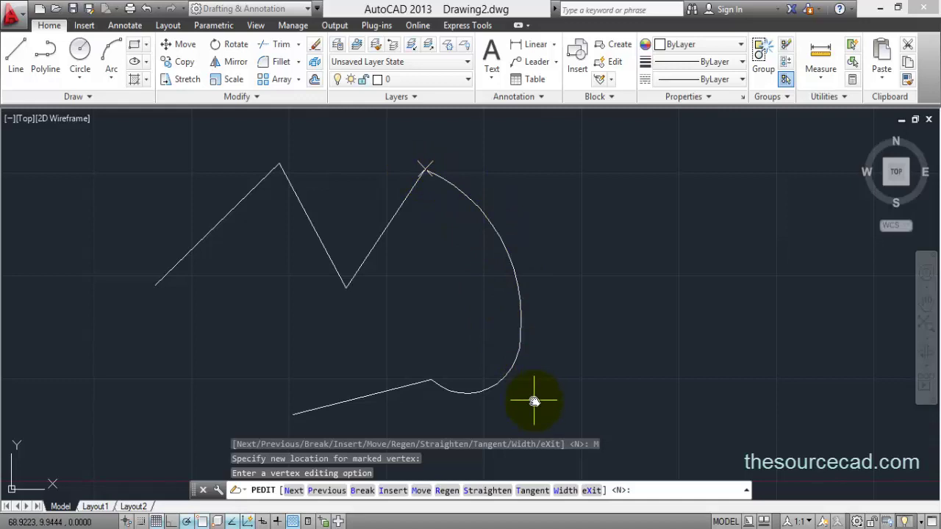
# Straighten the arc between the marked vertices into a straight edge, then exit vertex editing
pyautogui.click(488, 494)
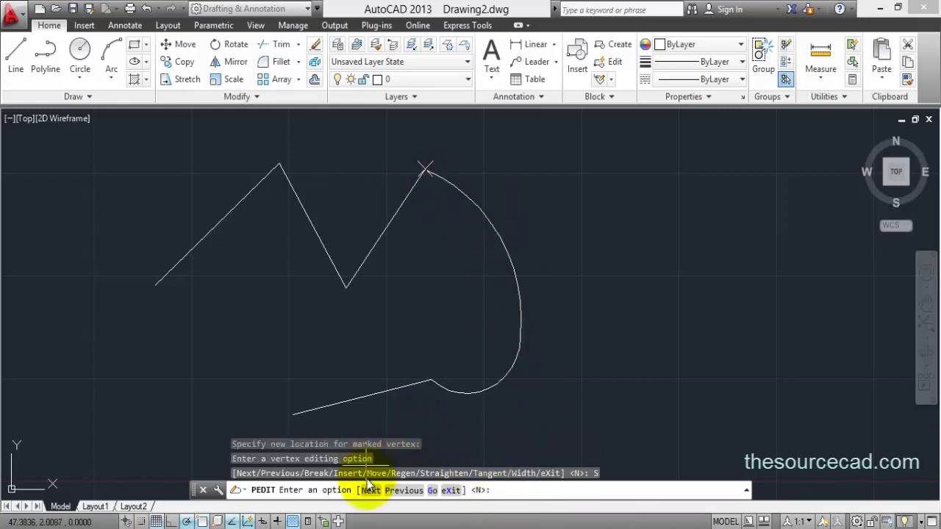
pyautogui.click(393, 491)
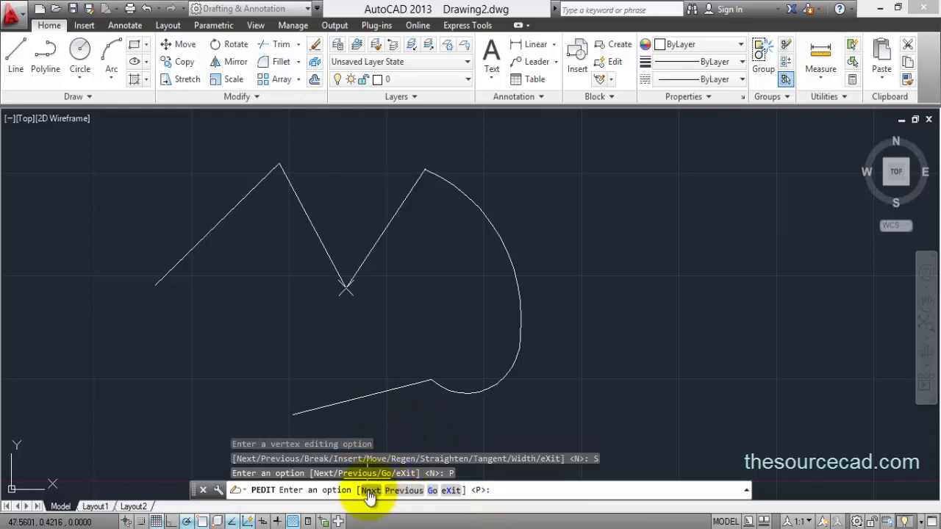
pyautogui.click(368, 491)
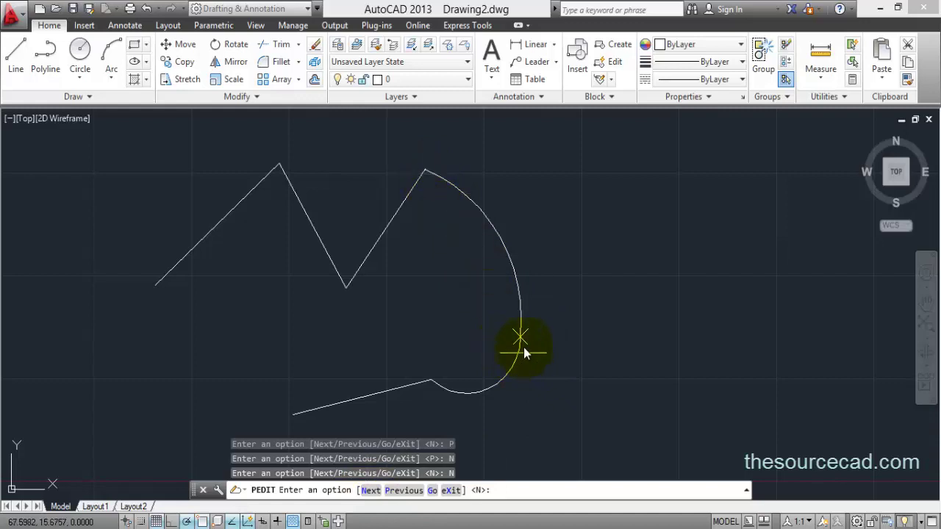
pyautogui.click(431, 490)
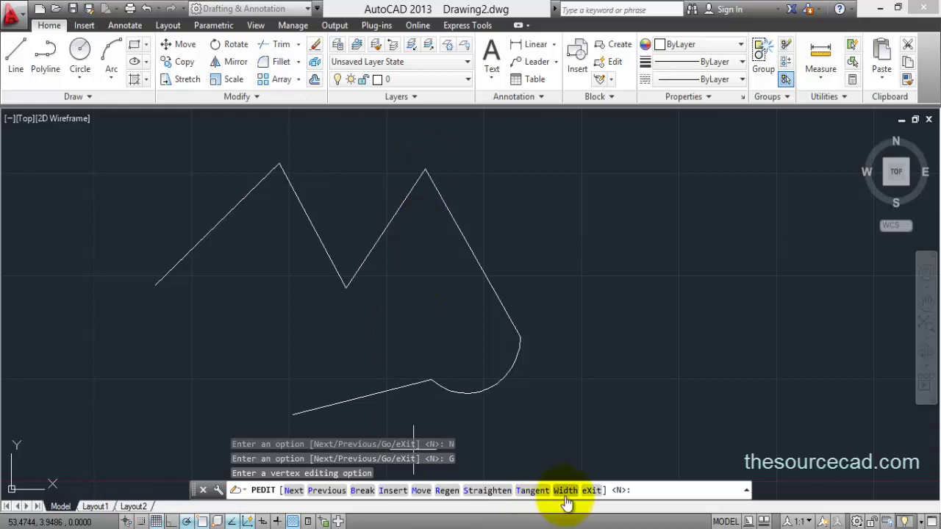
pyautogui.click(592, 490)
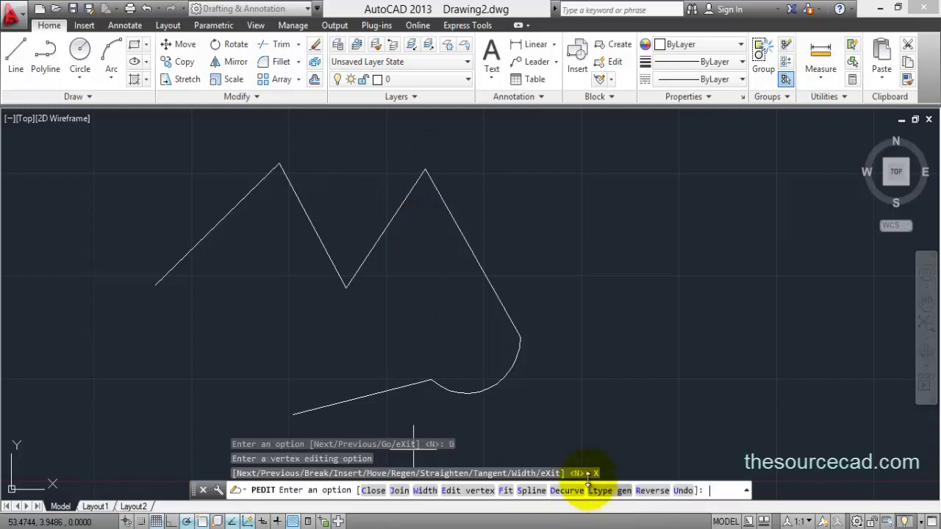
# Fit the polyline into a smooth curve and set a new tangent direction at its left end vertex
pyautogui.click(505, 490)
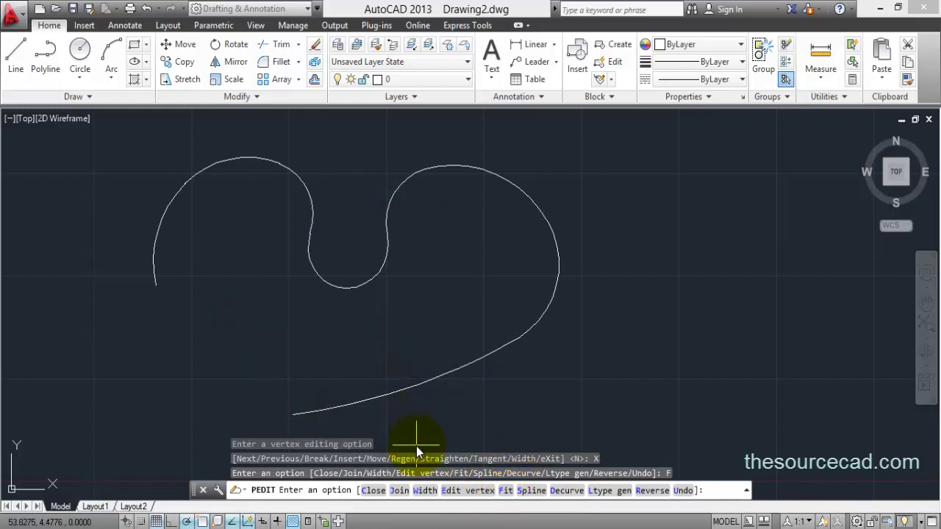
pyautogui.click(457, 497)
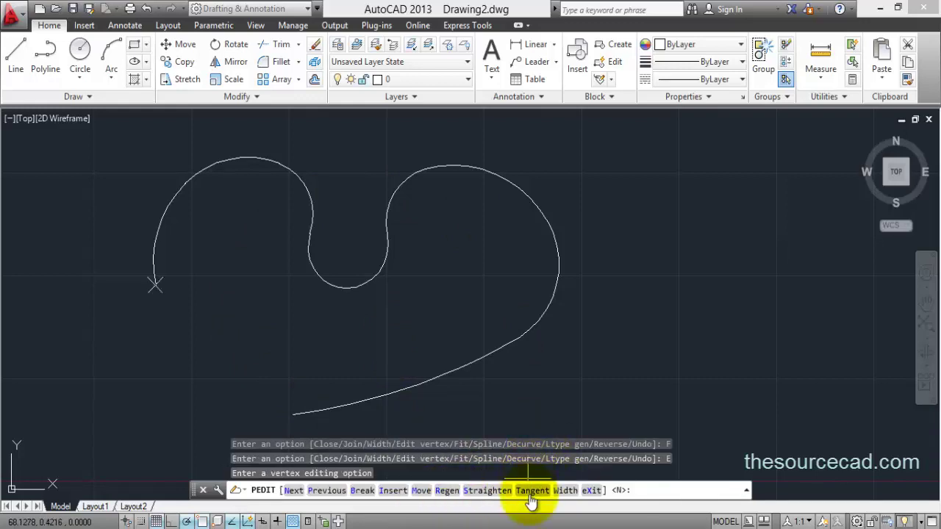
pyautogui.click(531, 490)
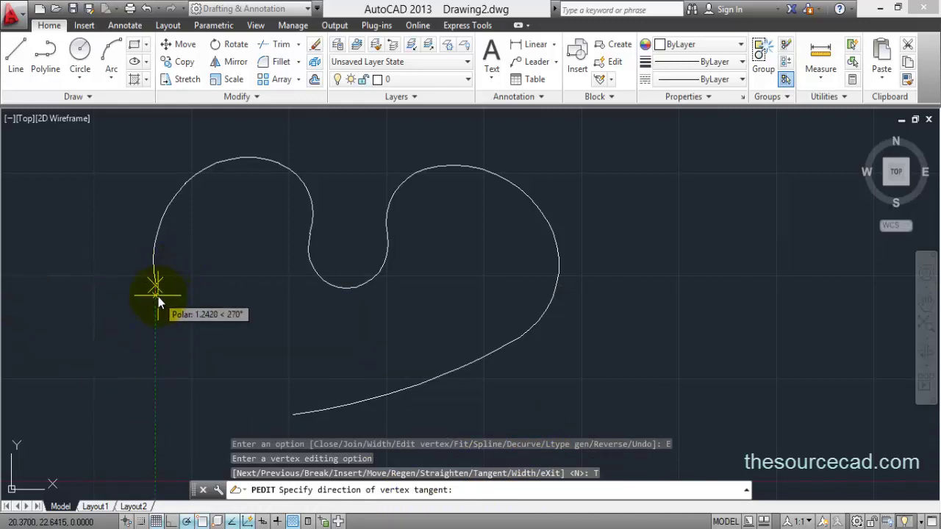
pyautogui.click(200, 360)
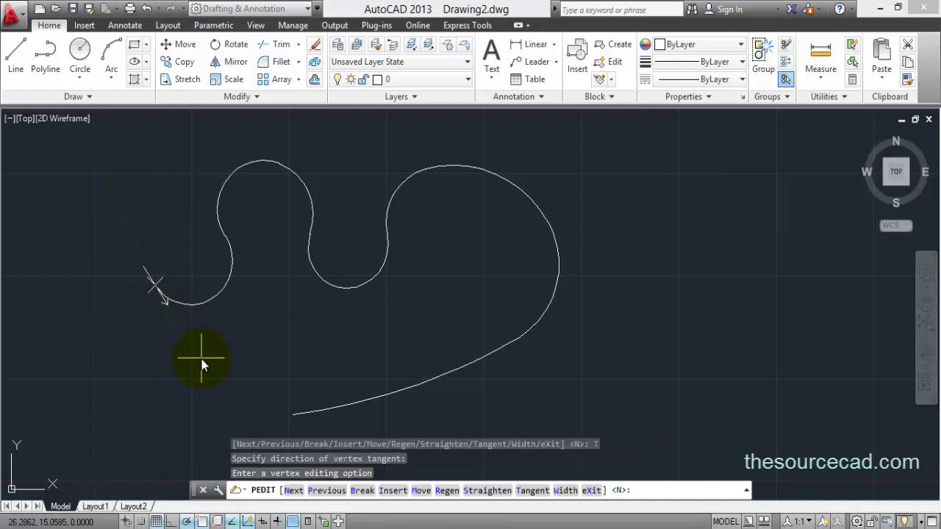
pyautogui.scroll(4, 152, 288)
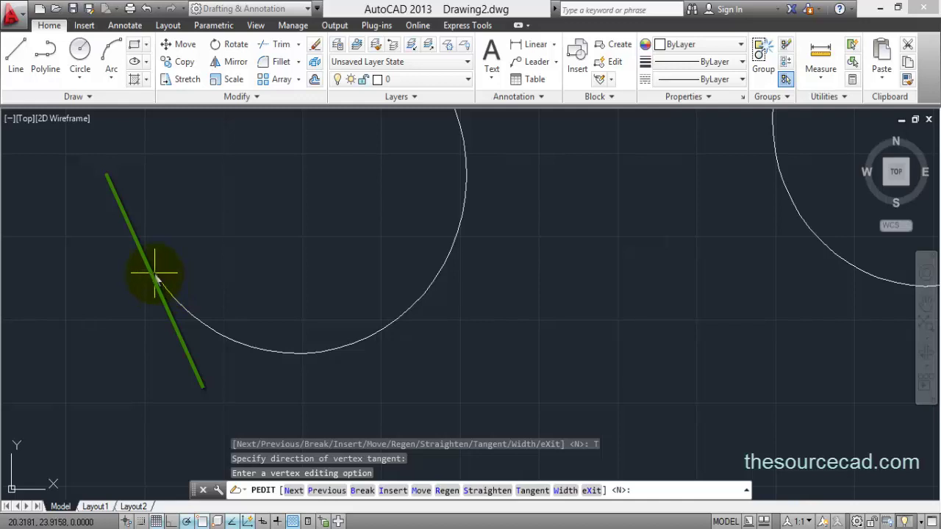
pyautogui.scroll(-4, 154, 274)
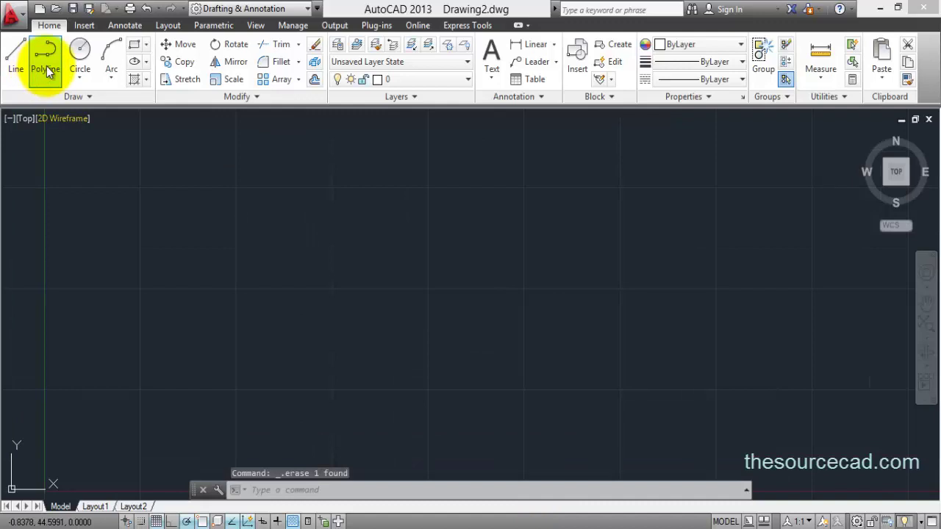
# Draw a closed five-sided polyline
pyautogui.click(46, 66)
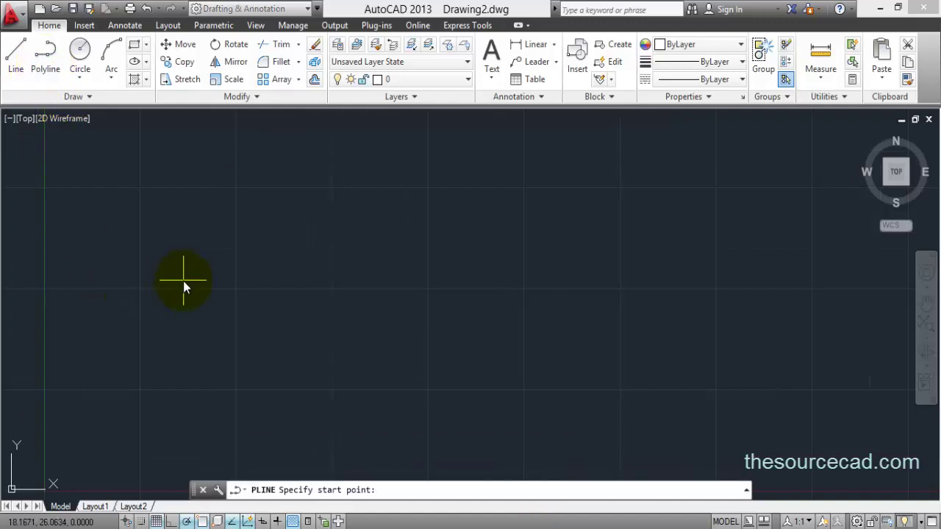
pyautogui.click(236, 284)
pyautogui.click(323, 226)
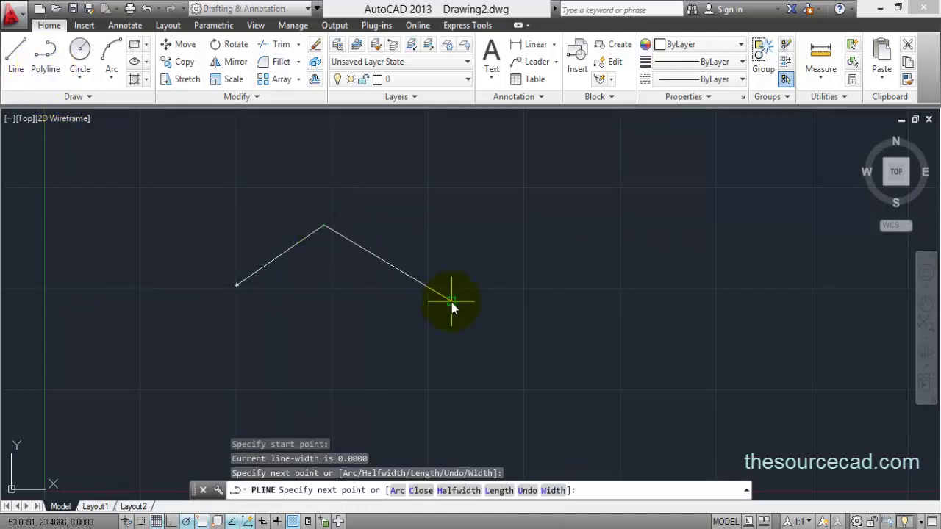
pyautogui.click(450, 301)
pyautogui.click(406, 381)
pyautogui.click(228, 380)
pyautogui.click(236, 284)
pyautogui.press('Return')
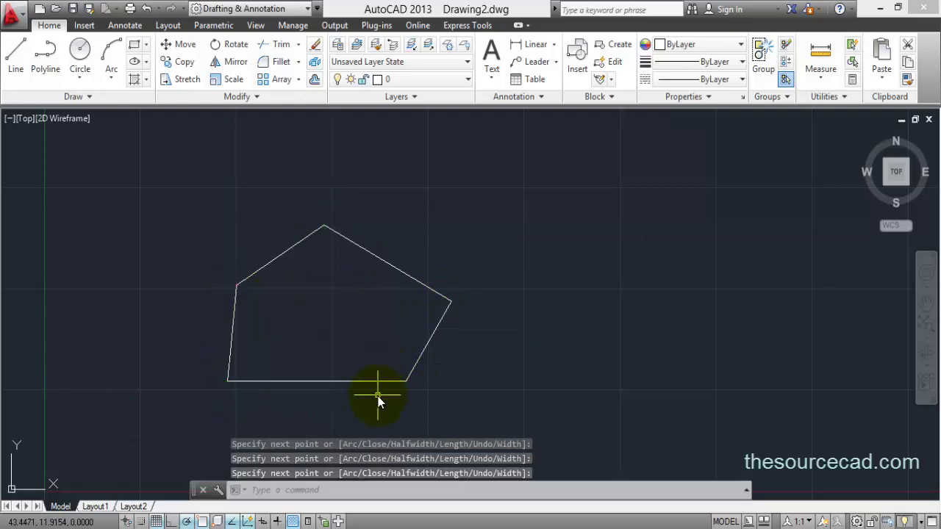
# Curve-fit the pentagon and set a 180° tangent at its top vertex
pyautogui.doubleClick(399, 269)
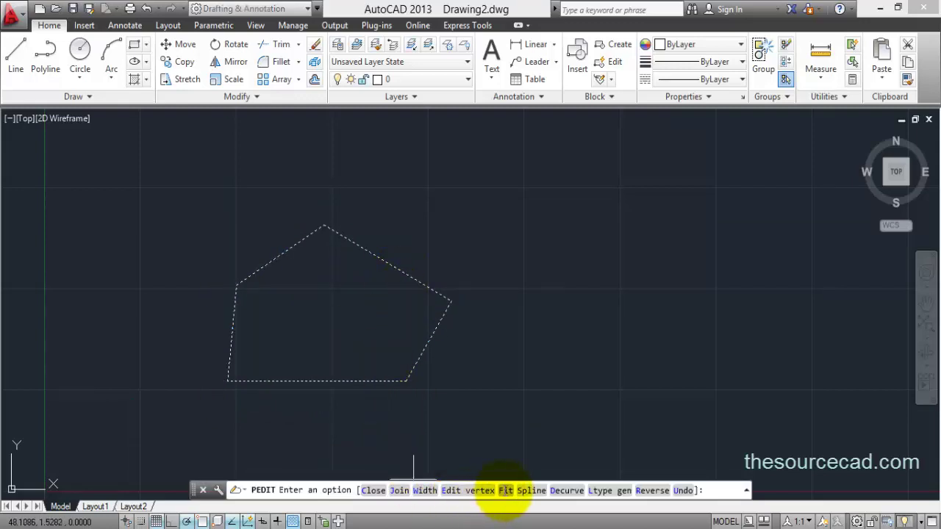
pyautogui.click(505, 490)
pyautogui.moveTo(394, 309); pyautogui.dragTo(471, 275, button='middle')
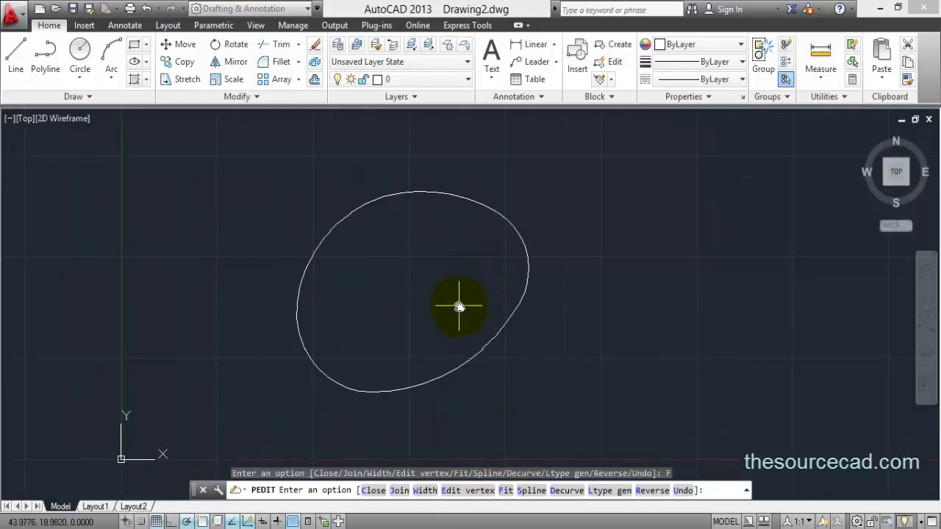
pyautogui.click(460, 491)
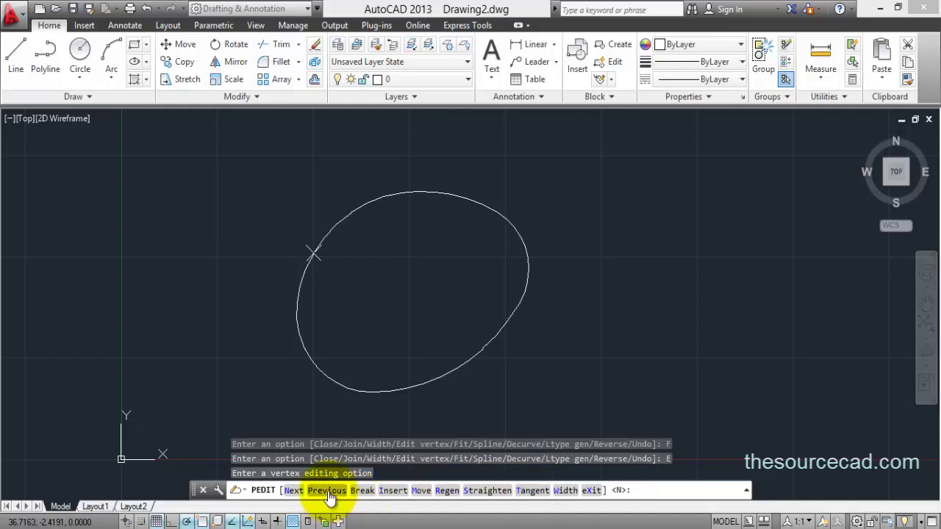
pyautogui.click(294, 490)
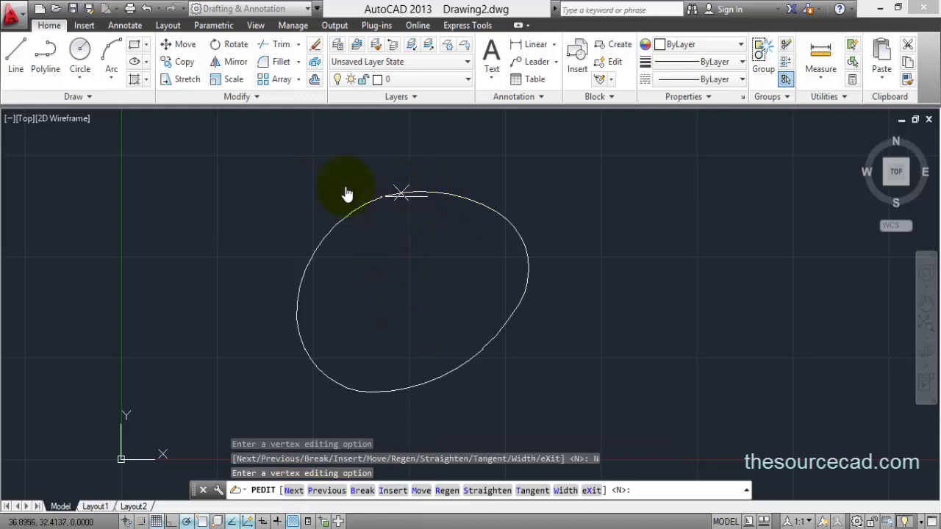
pyautogui.click(533, 491)
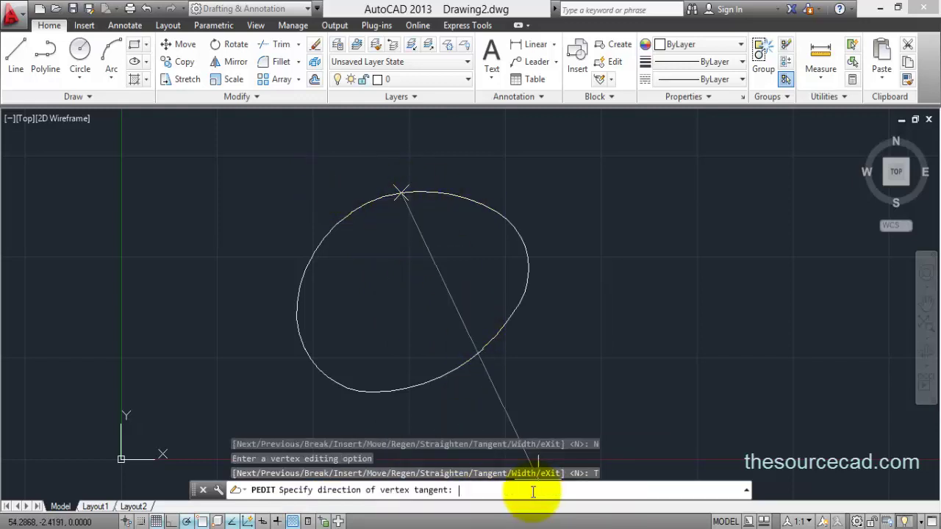
pyautogui.click(328, 195)
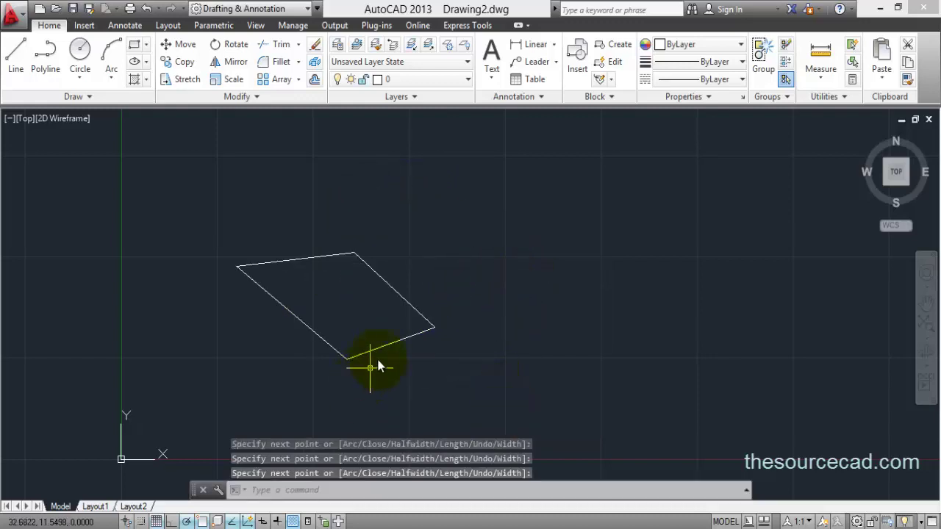
# Taper the quadrilateral's first segment from width 0 to width 2
pyautogui.click(388, 344)
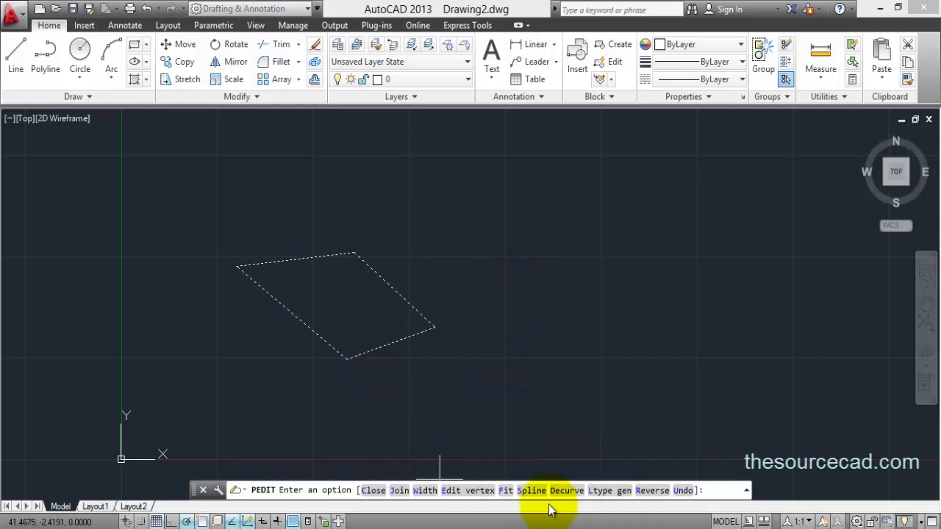
pyautogui.click(466, 496)
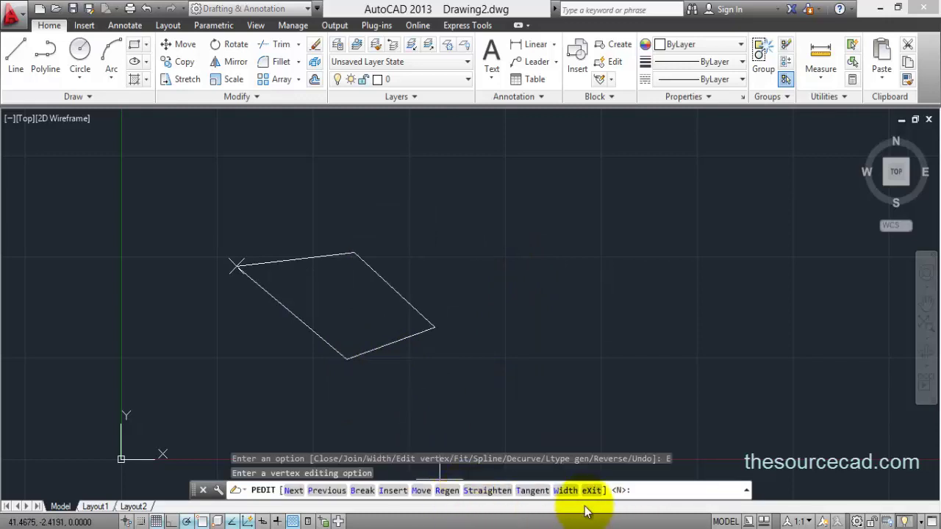
pyautogui.click(566, 490)
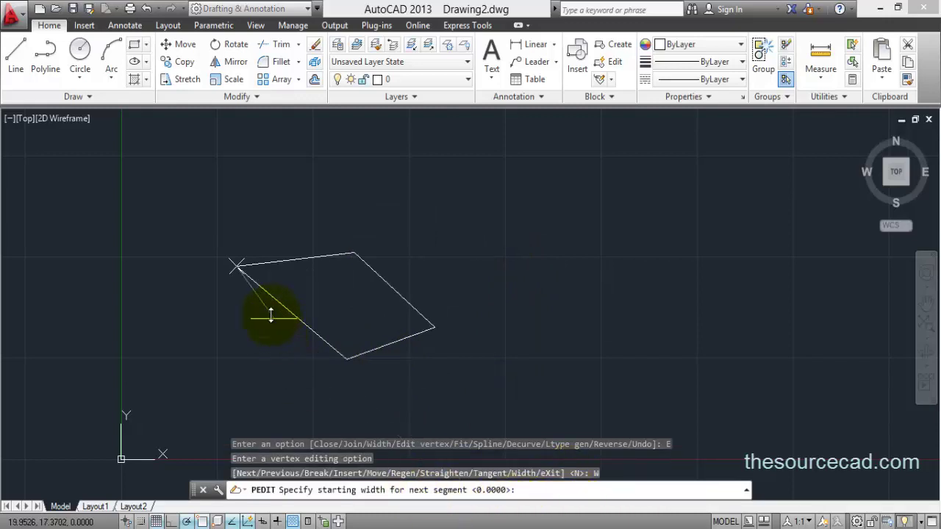
pyautogui.click(236, 264)
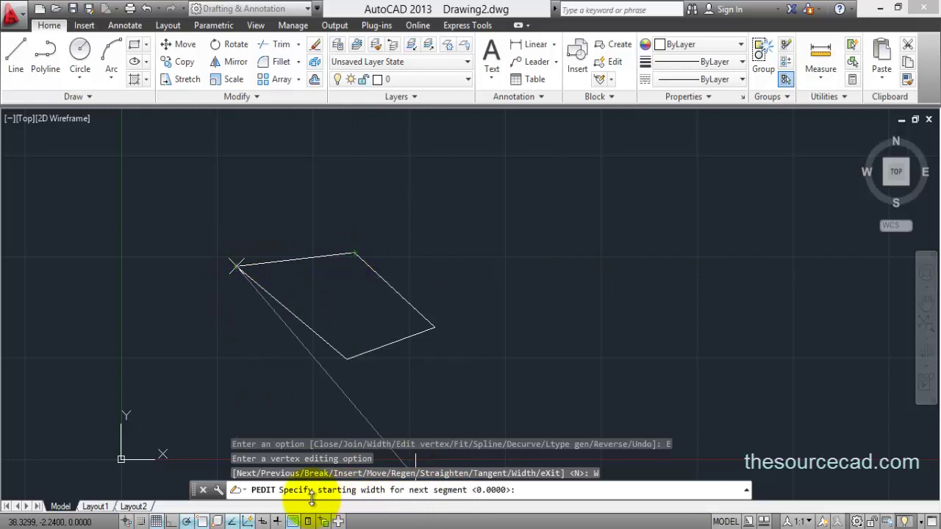
pyautogui.press('Return')
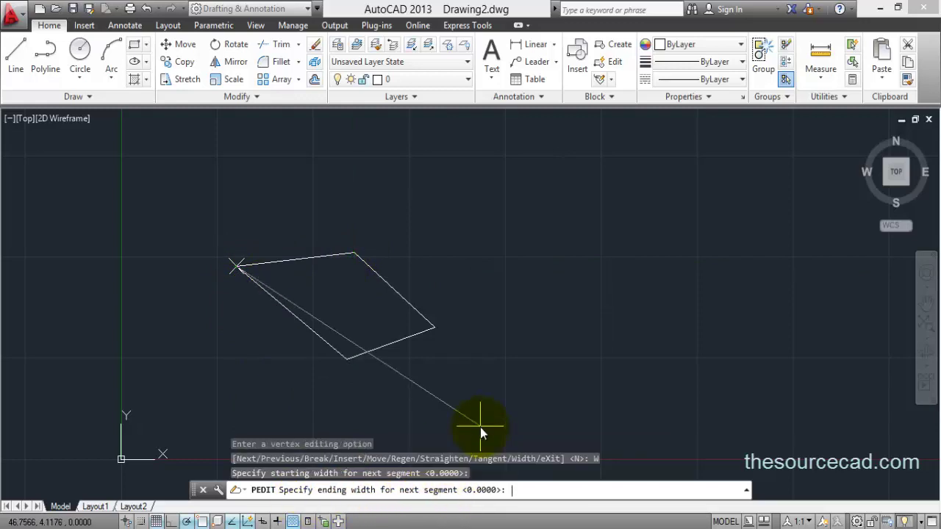
pyautogui.write('2')
pyautogui.press('Return')
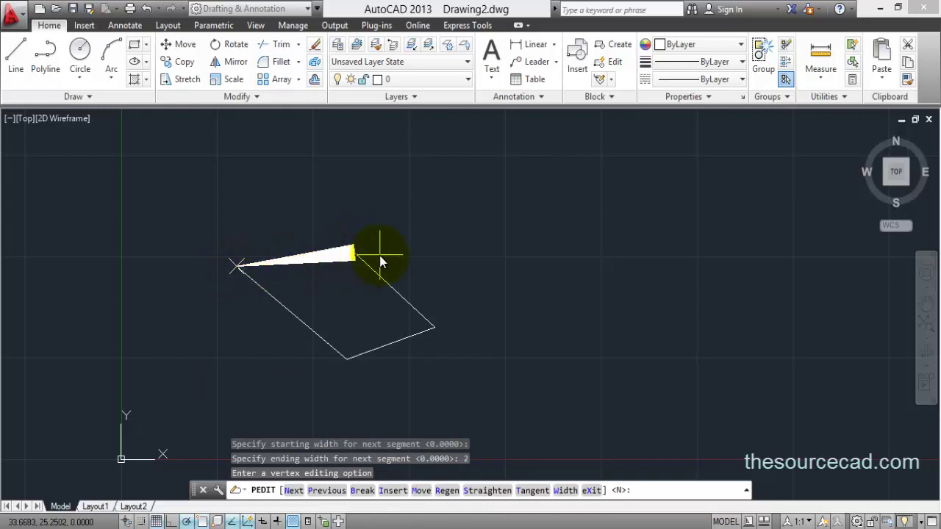
pyautogui.press('Return')
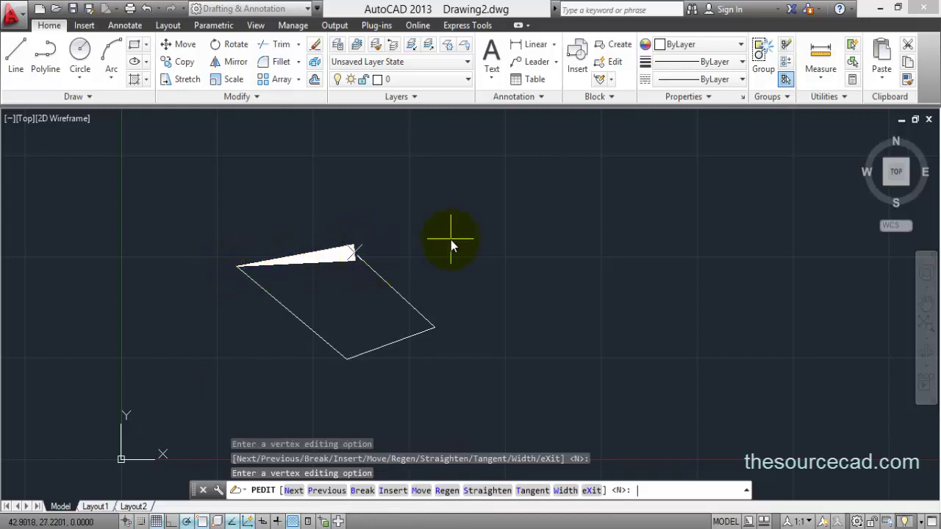
# Cancel editing and erase the tapered polyline, leaving the drawing empty
pyautogui.press('Escape')
pyautogui.click(454, 415)
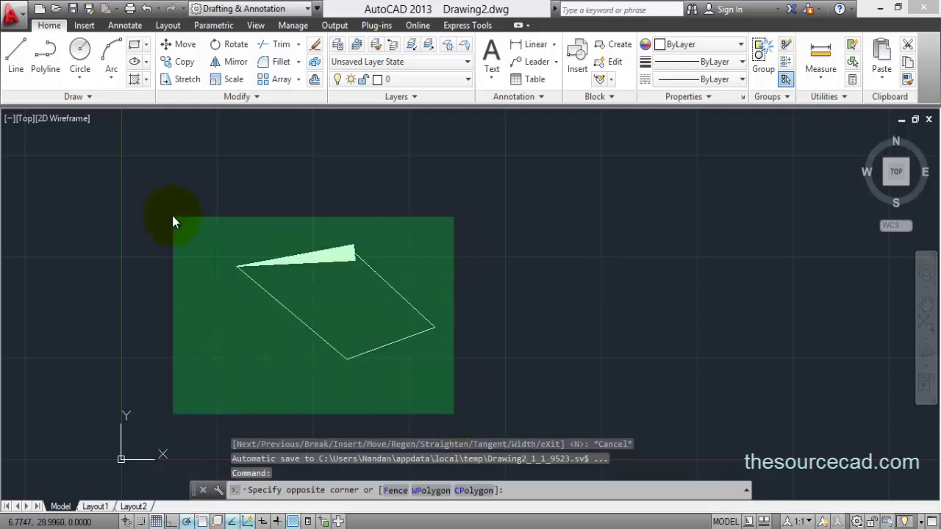
pyautogui.click(172, 216)
pyautogui.press('Delete')
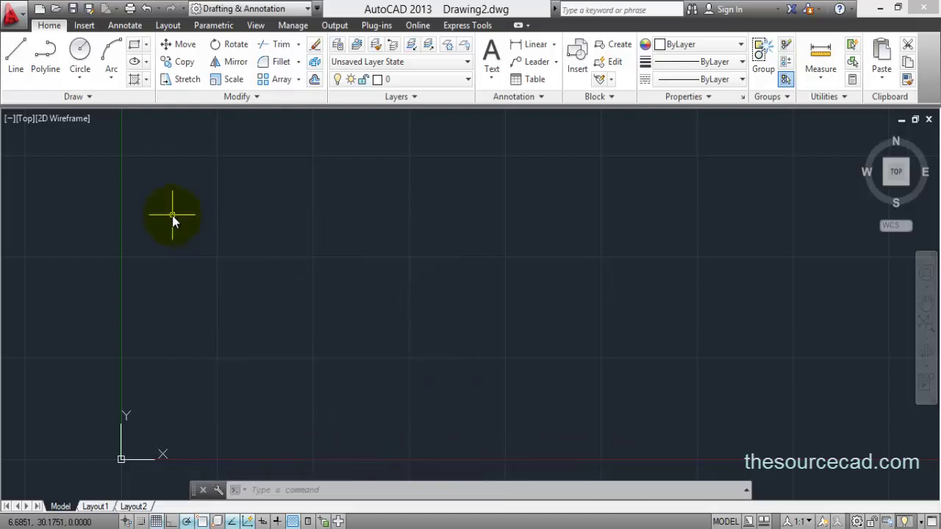